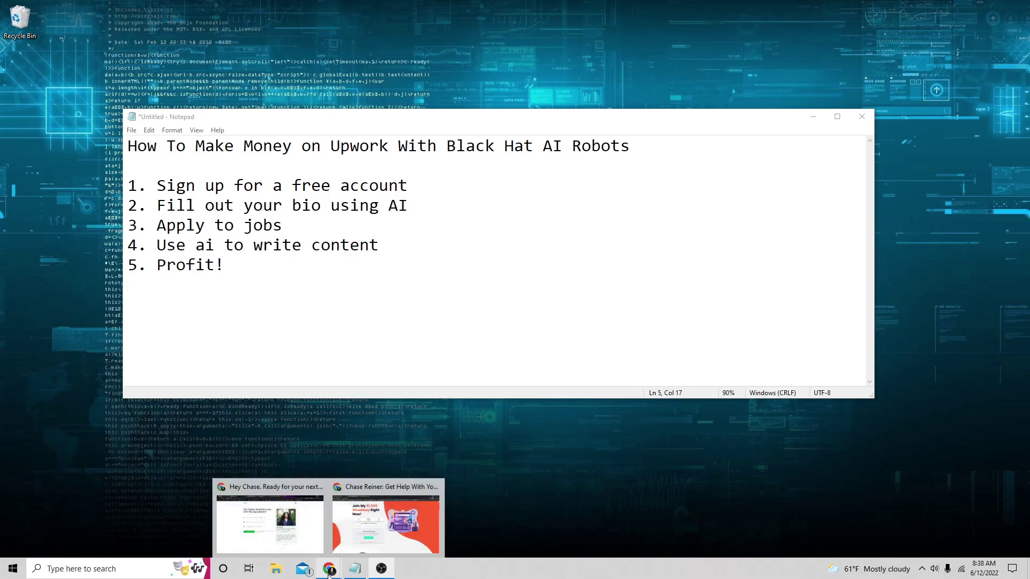
# Step: Switch from the Notepad outline to the Upwork content-writer search results in Chrome
pyautogui.click(270, 523)
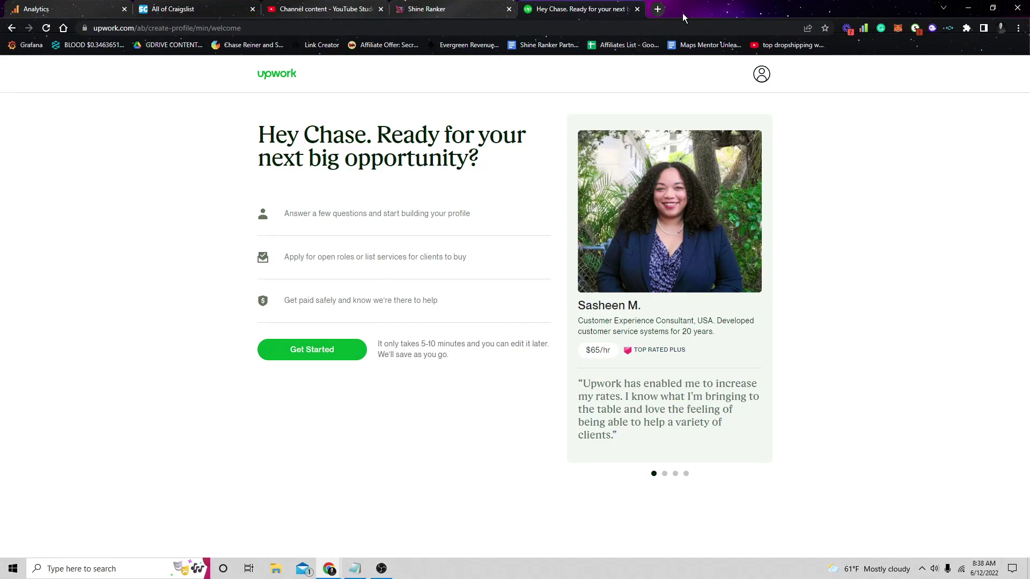
pyautogui.click(967, 9)
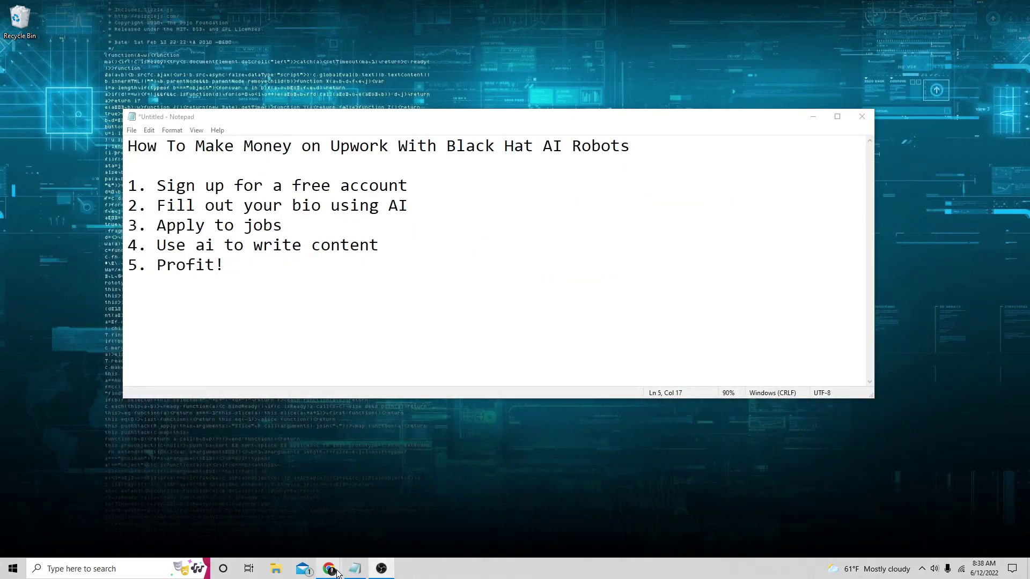
pyautogui.click(331, 568)
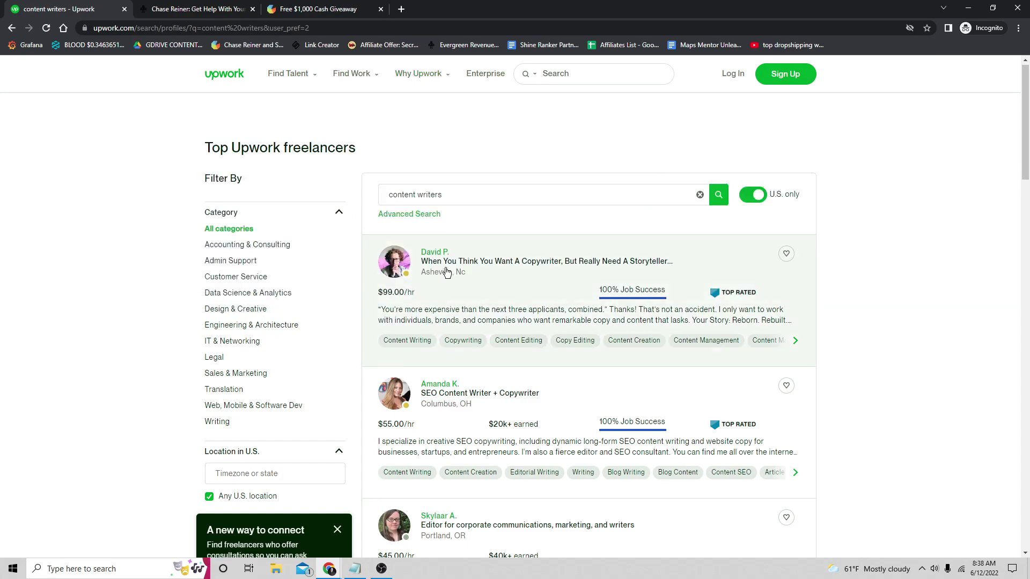
pyautogui.scroll(-1, 398, 247)
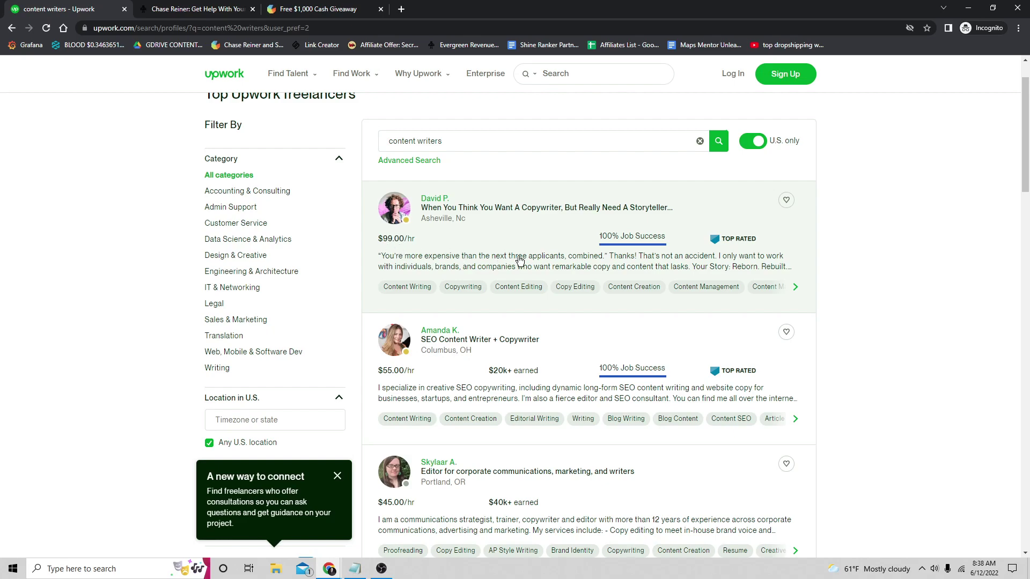
pyautogui.scroll(-1, 483, 279)
pyautogui.scroll(-1, 467, 282)
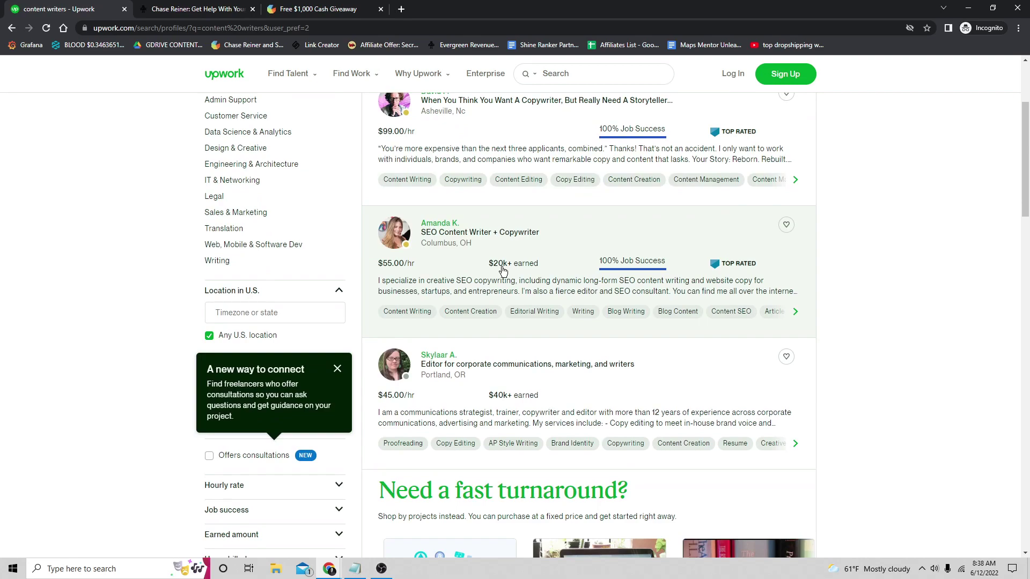
pyautogui.moveTo(513, 370)
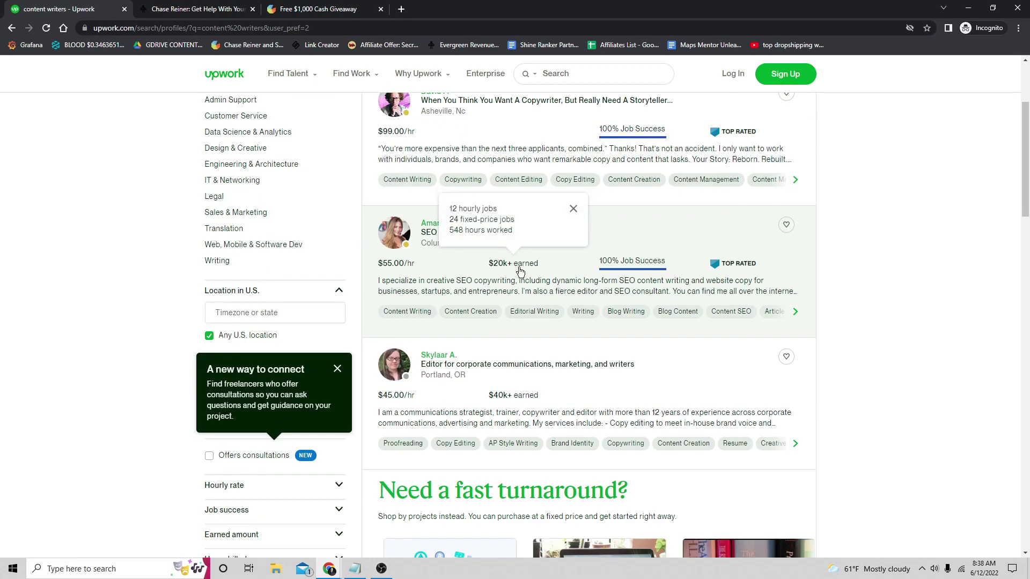
pyautogui.scroll(-1, 518, 273)
pyautogui.scroll(-2, 519, 272)
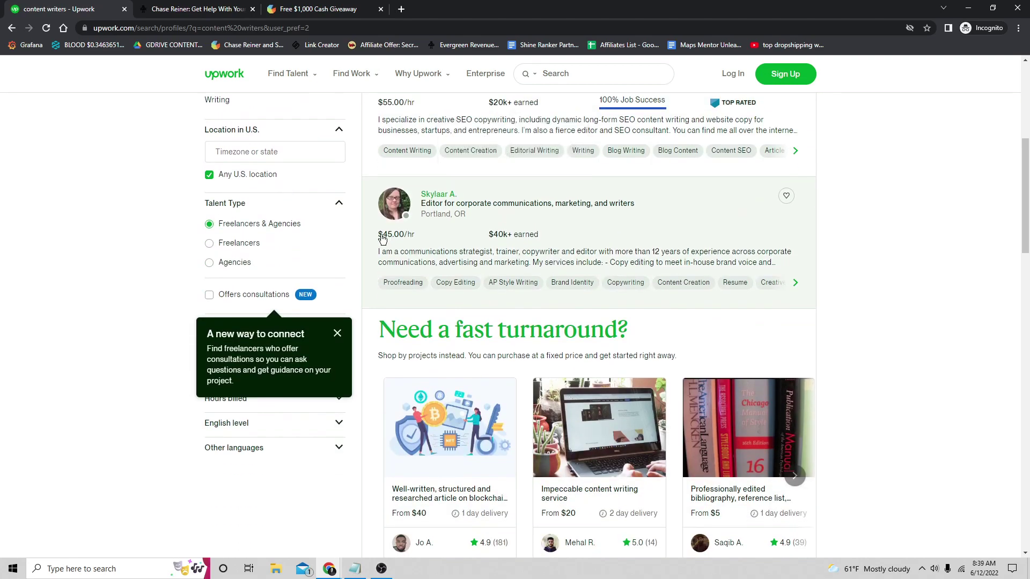
pyautogui.scroll(-3, 419, 241)
pyautogui.scroll(-1, 435, 306)
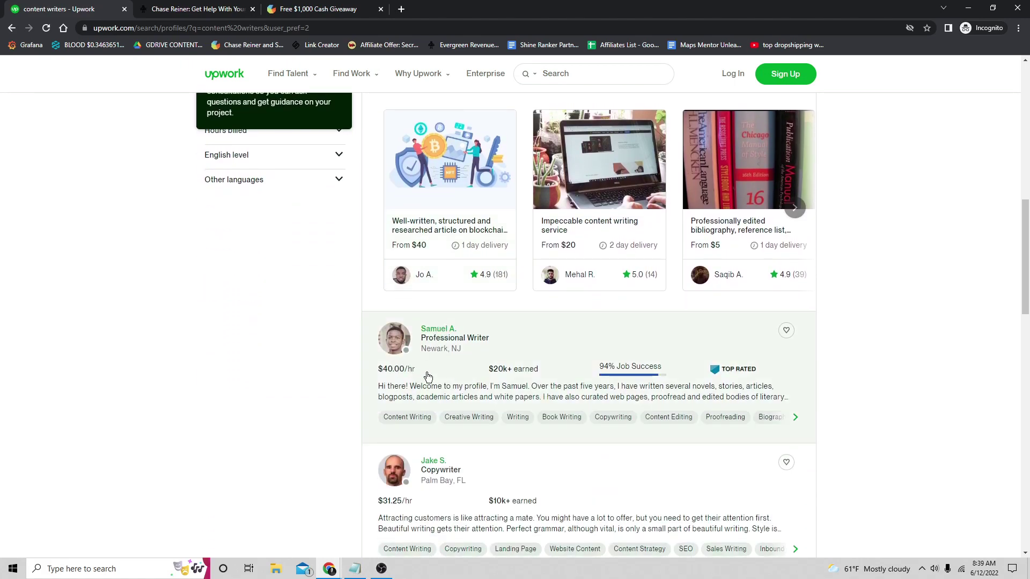
pyautogui.scroll(3, 474, 319)
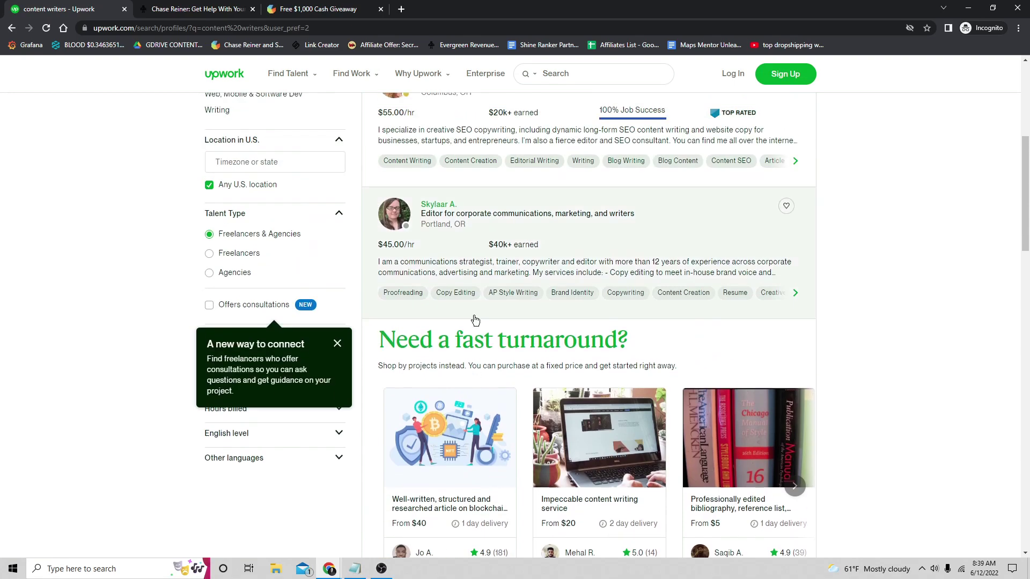
pyautogui.scroll(2, 475, 319)
pyautogui.scroll(1, 474, 316)
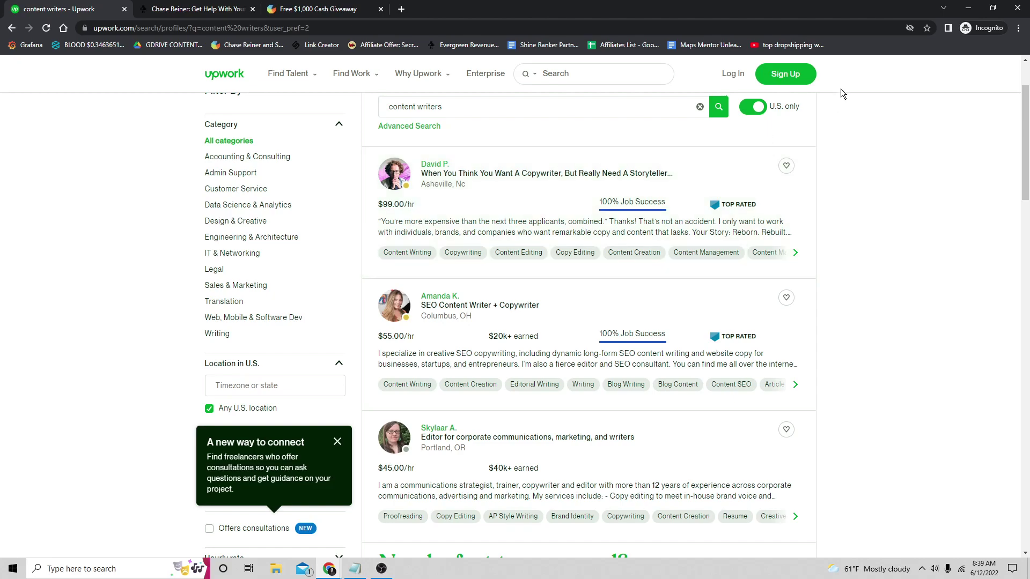
# Step: Minimize the browser to show the Notepad notes again
pyautogui.click(969, 8)
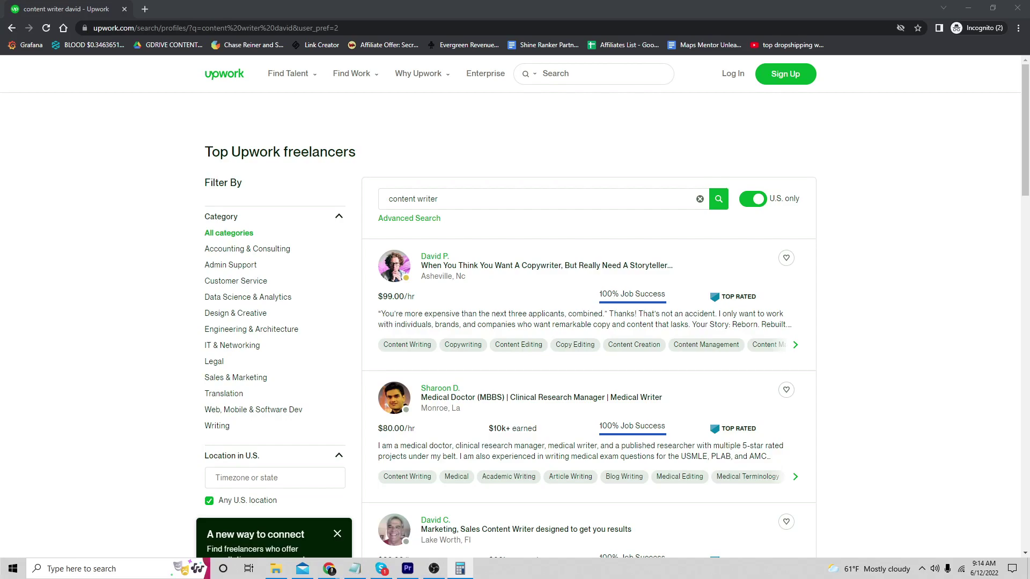
# Step: Launch Calculator beside the freelancer results and compute 40 × 100 = 4,000
pyautogui.click(460, 569)
pyautogui.moveTo(362, 109); pyautogui.dragTo(652, 109)
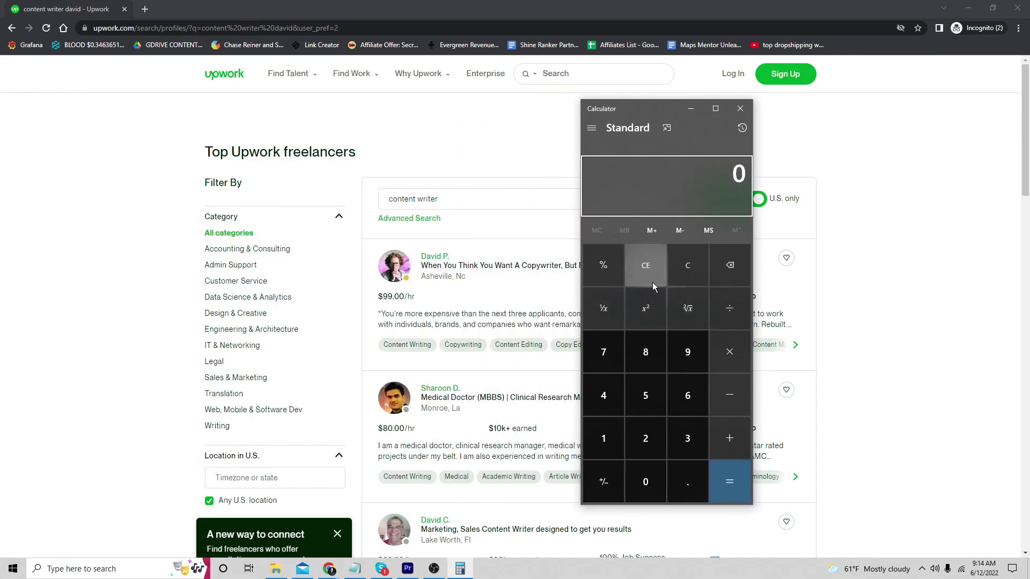
pyautogui.click(604, 388)
pyautogui.click(645, 482)
pyautogui.click(729, 352)
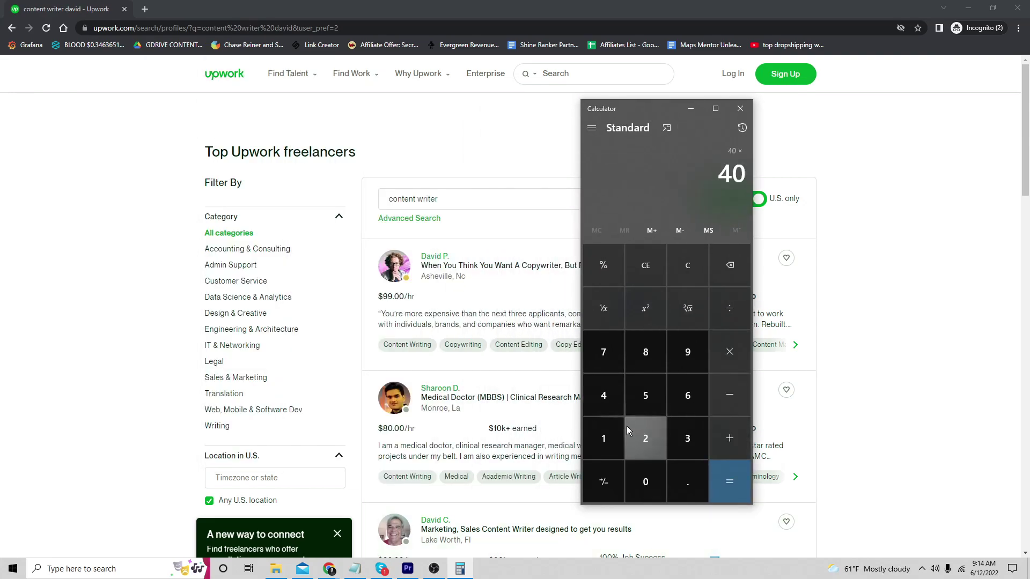
pyautogui.click(603, 438)
pyautogui.click(645, 481)
pyautogui.click(645, 481)
pyautogui.click(729, 481)
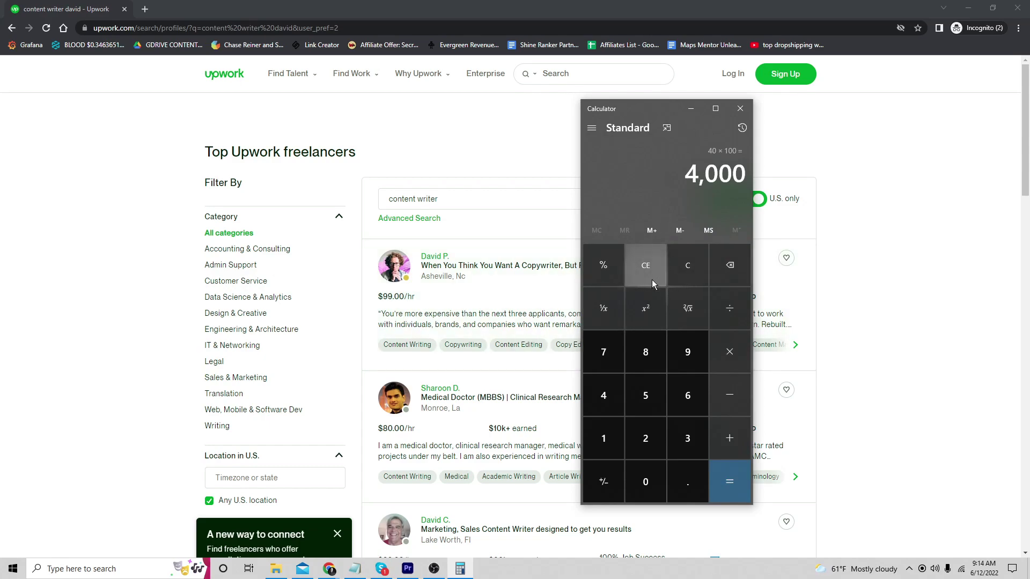
# Step: Clear and compute 25 × 100 = 2,500, then × 4 for a total of 10,000
pyautogui.click(672, 276)
pyautogui.click(645, 438)
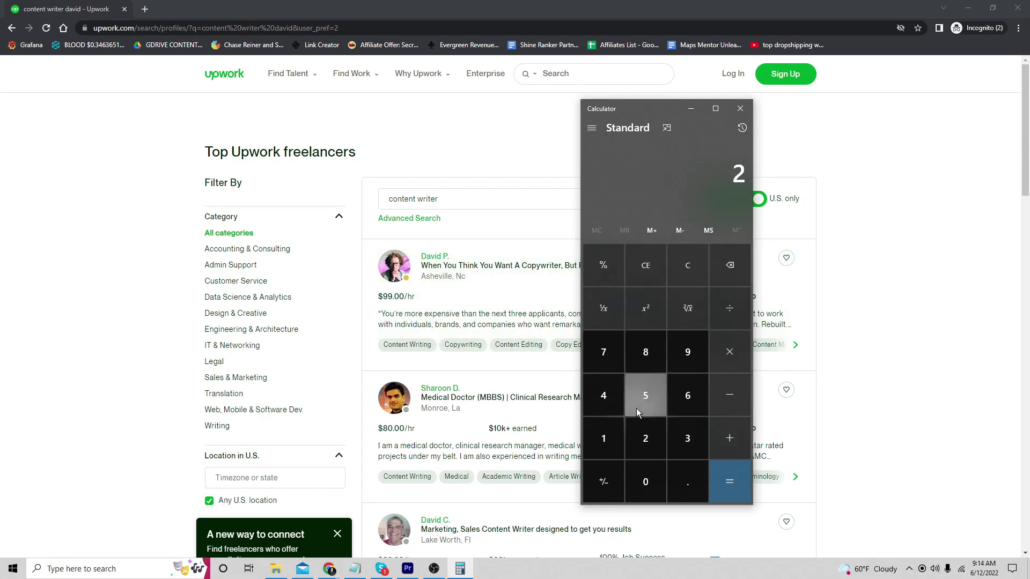
pyautogui.click(645, 395)
pyautogui.click(730, 351)
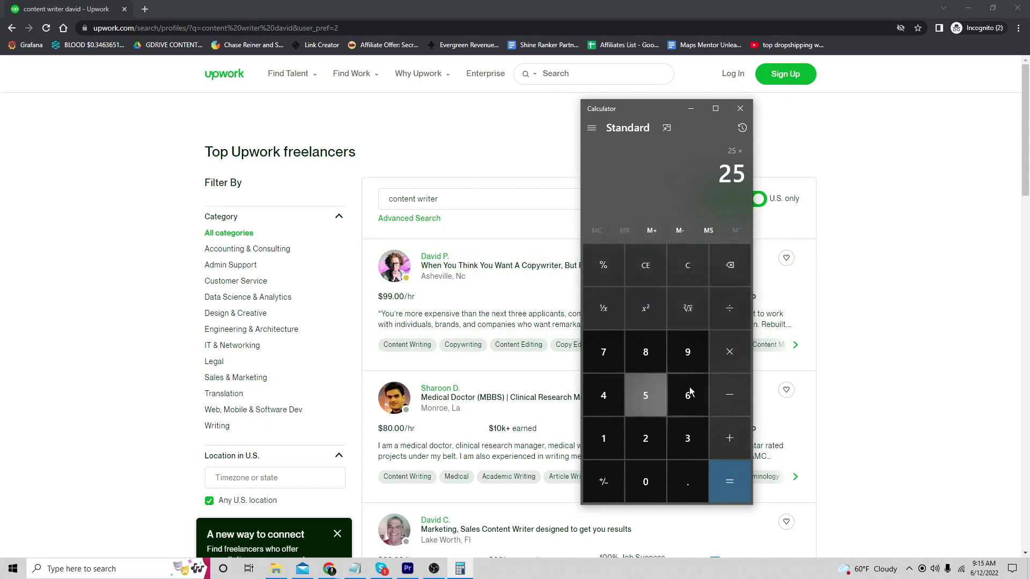
pyautogui.click(604, 438)
pyautogui.click(645, 481)
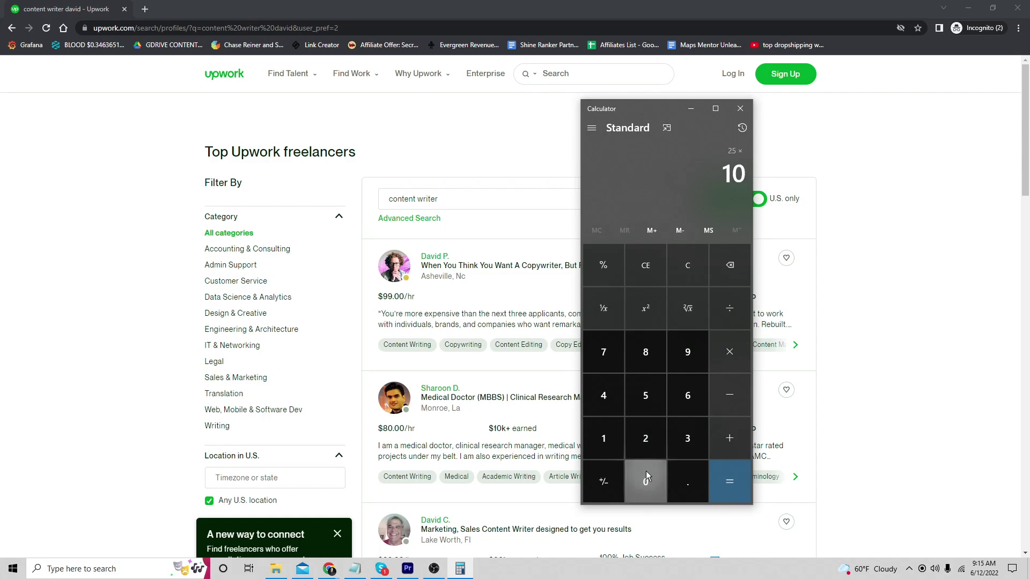
pyautogui.click(728, 481)
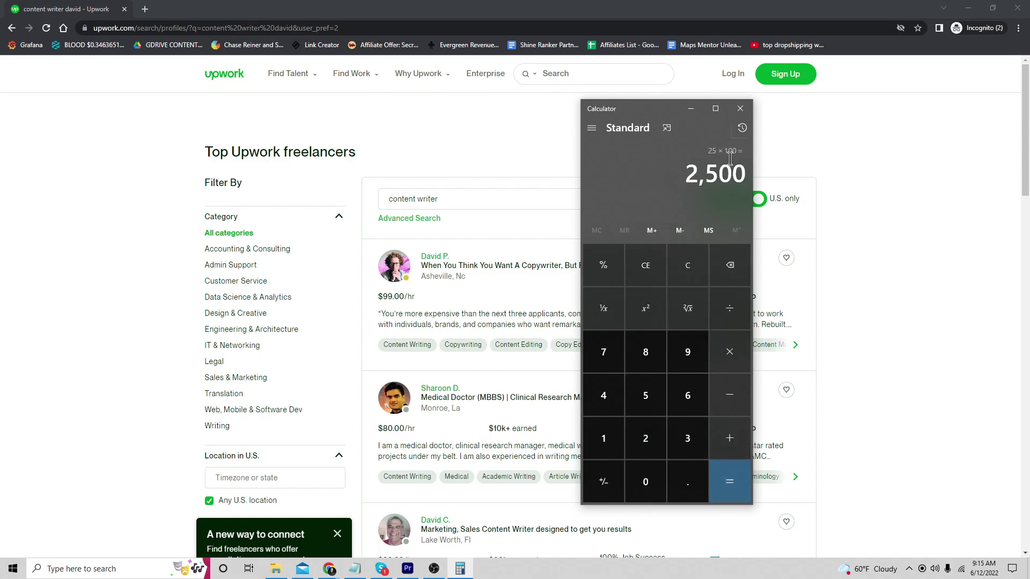
pyautogui.click(729, 352)
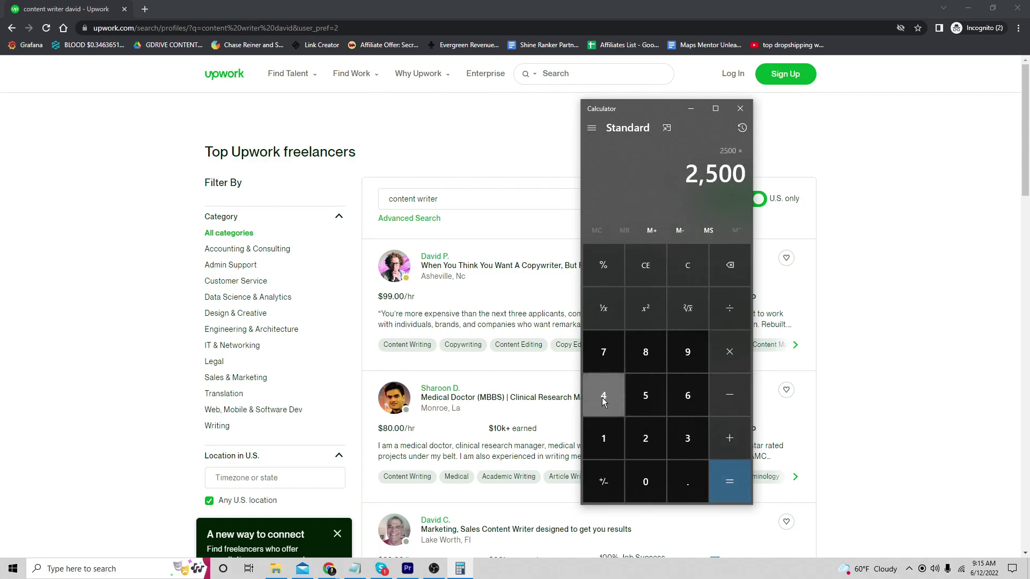
pyautogui.click(604, 395)
pyautogui.click(729, 481)
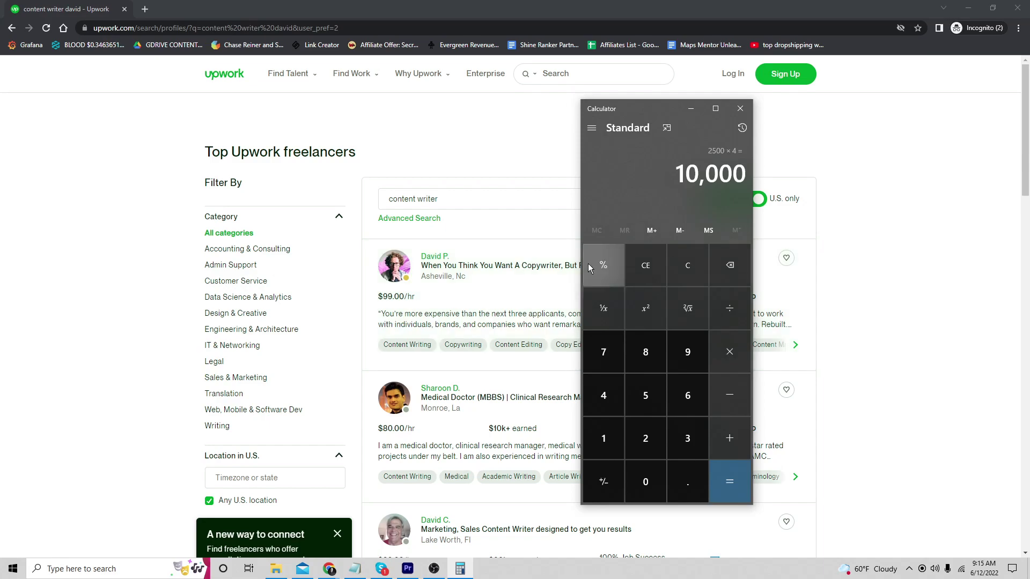
# Step: Reposition the calculator, clear it and compute 40 × 35 = 1,400
pyautogui.moveTo(633, 111); pyautogui.dragTo(846, 128)
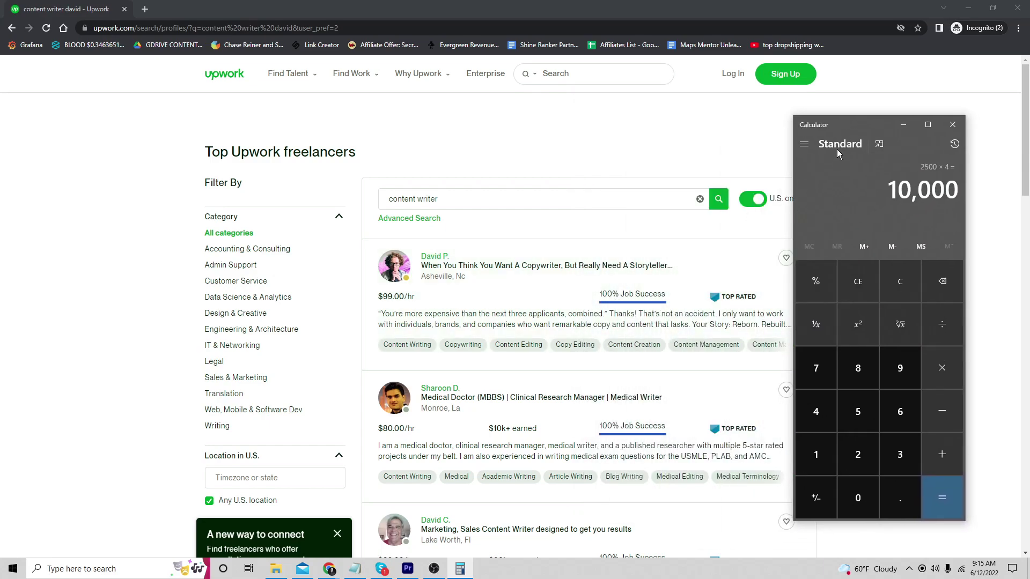
pyautogui.moveTo(832, 123); pyautogui.dragTo(814, 124)
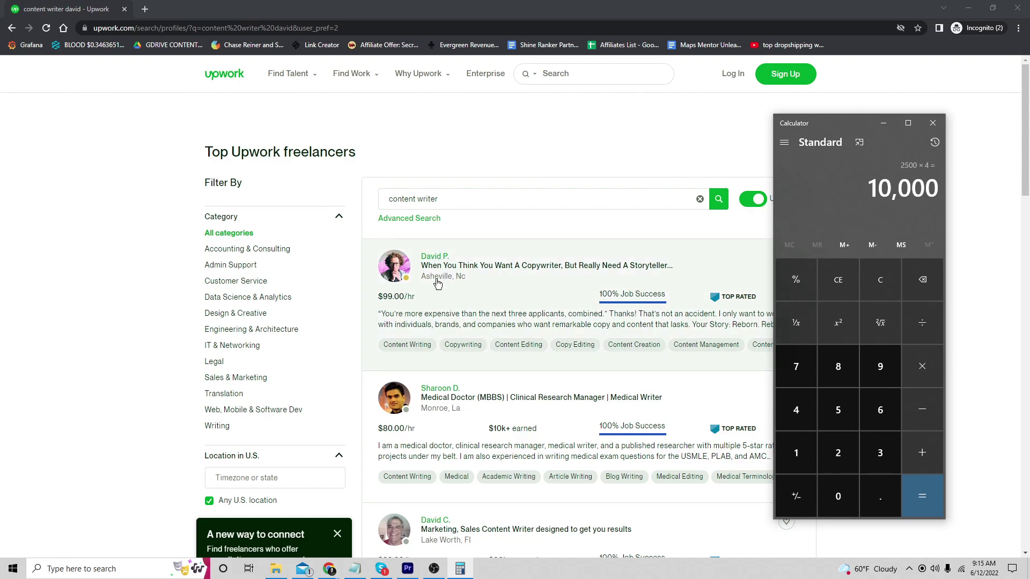
pyautogui.scroll(-1, 656, 304)
pyautogui.scroll(-2, 655, 303)
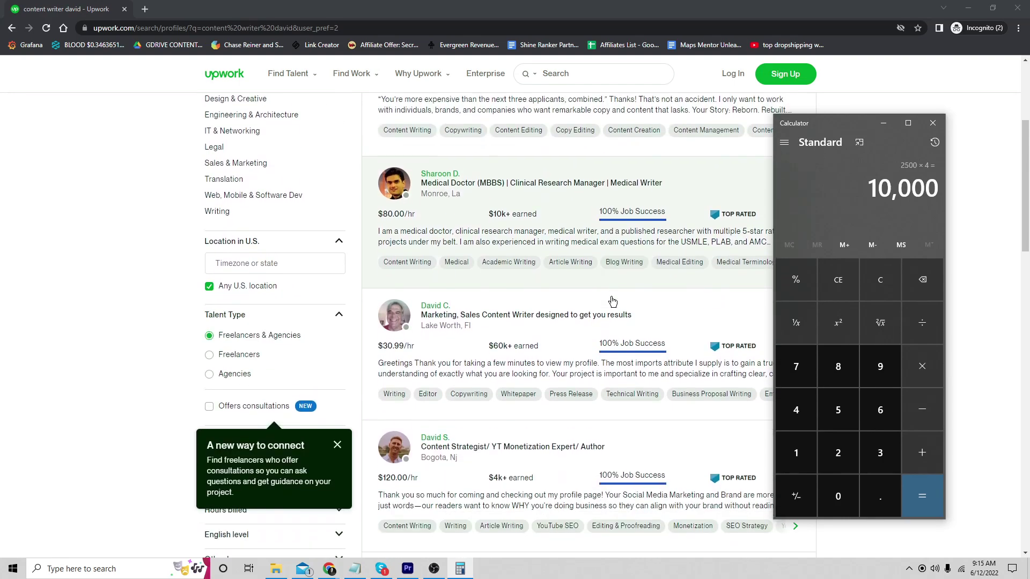
pyautogui.scroll(-1, 655, 304)
pyautogui.scroll(-2, 653, 338)
pyautogui.scroll(-2, 651, 358)
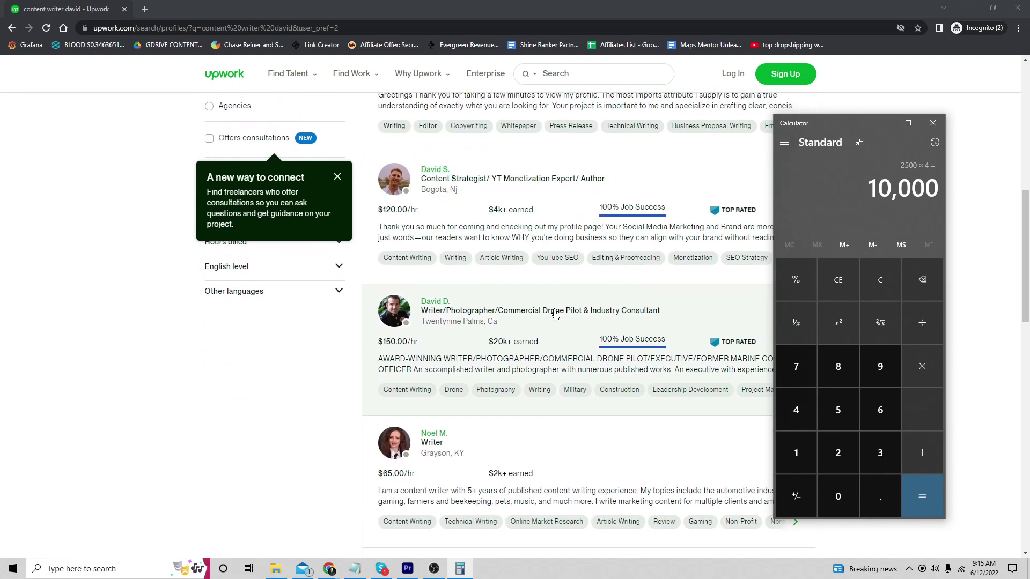
pyautogui.scroll(-1, 563, 322)
pyautogui.scroll(-3, 531, 314)
pyautogui.scroll(-2, 515, 317)
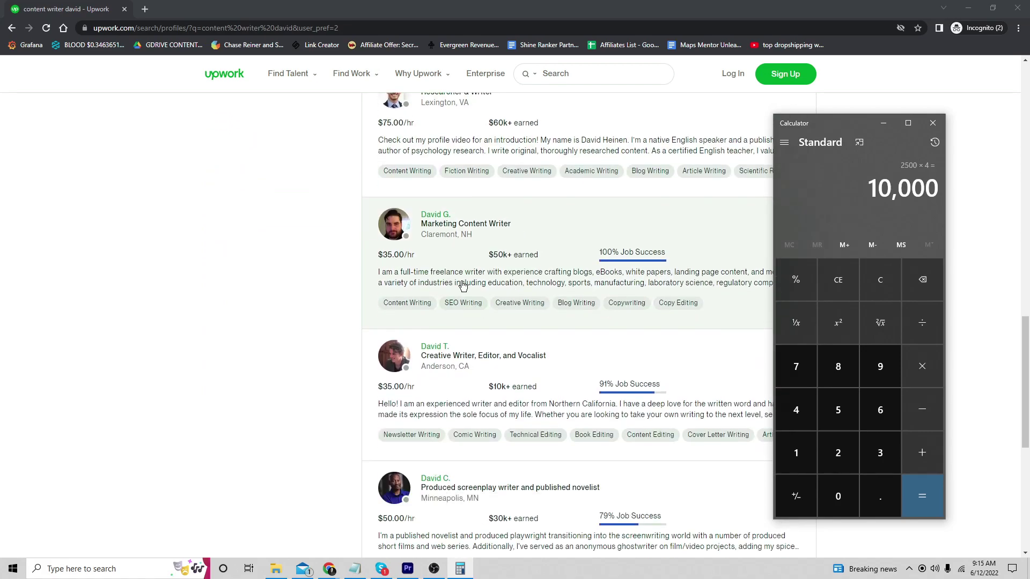
pyautogui.scroll(-2, 462, 286)
pyautogui.scroll(1, 460, 265)
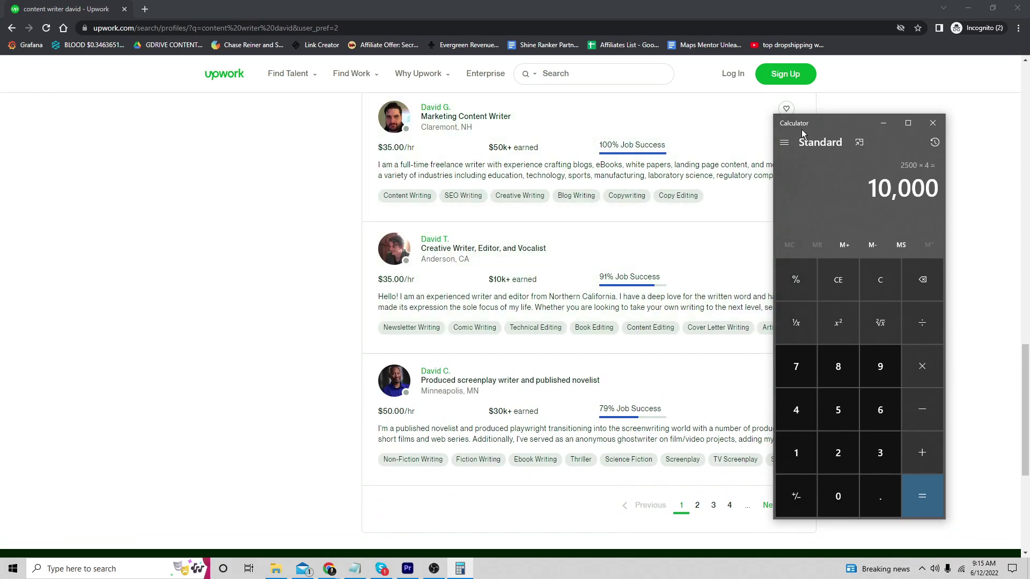
pyautogui.moveTo(803, 133); pyautogui.dragTo(758, 132)
pyautogui.click(782, 274)
pyautogui.click(764, 406)
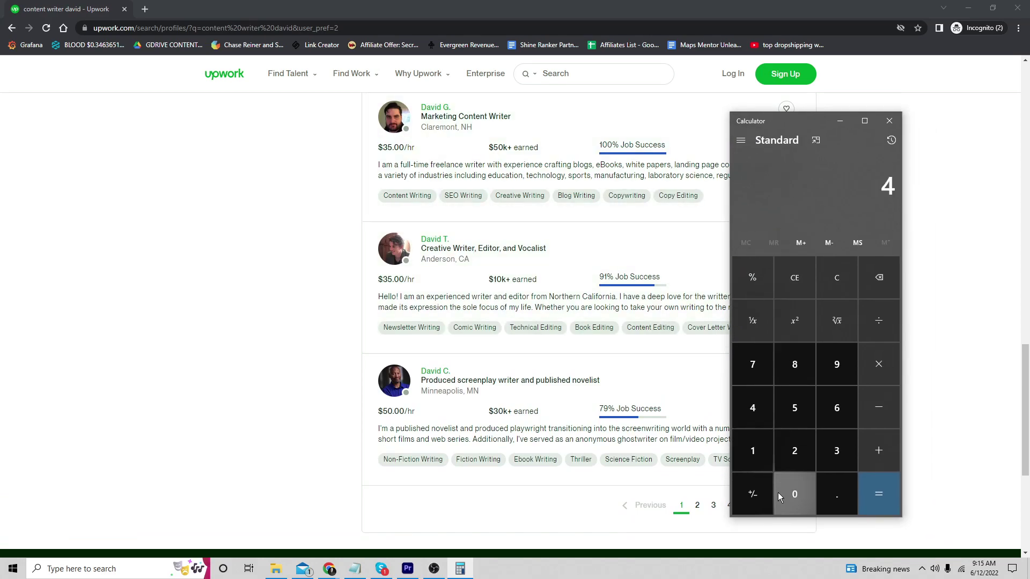
pyautogui.click(795, 494)
pyautogui.click(878, 364)
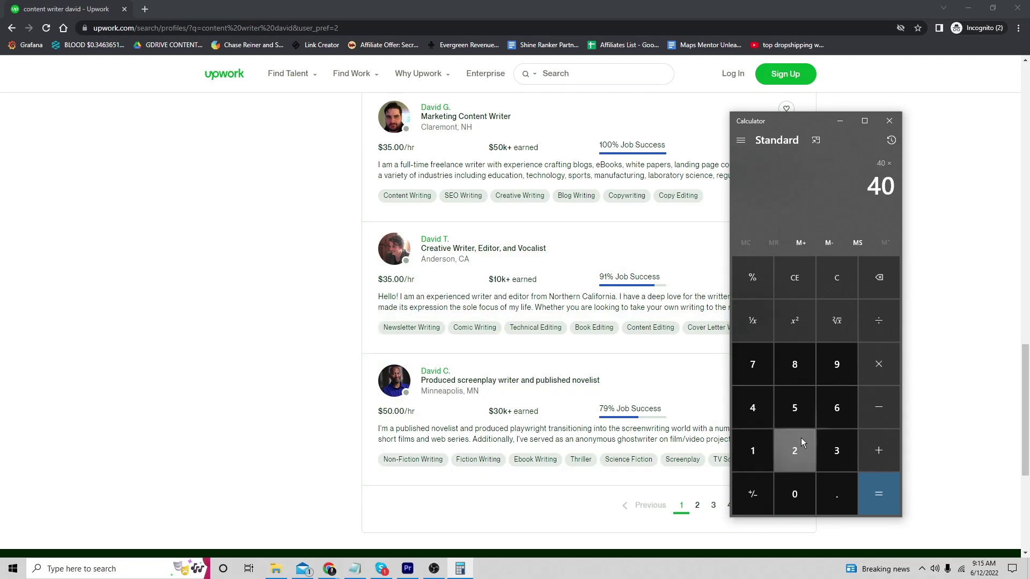
pyautogui.click(836, 451)
pyautogui.click(795, 408)
pyautogui.click(878, 494)
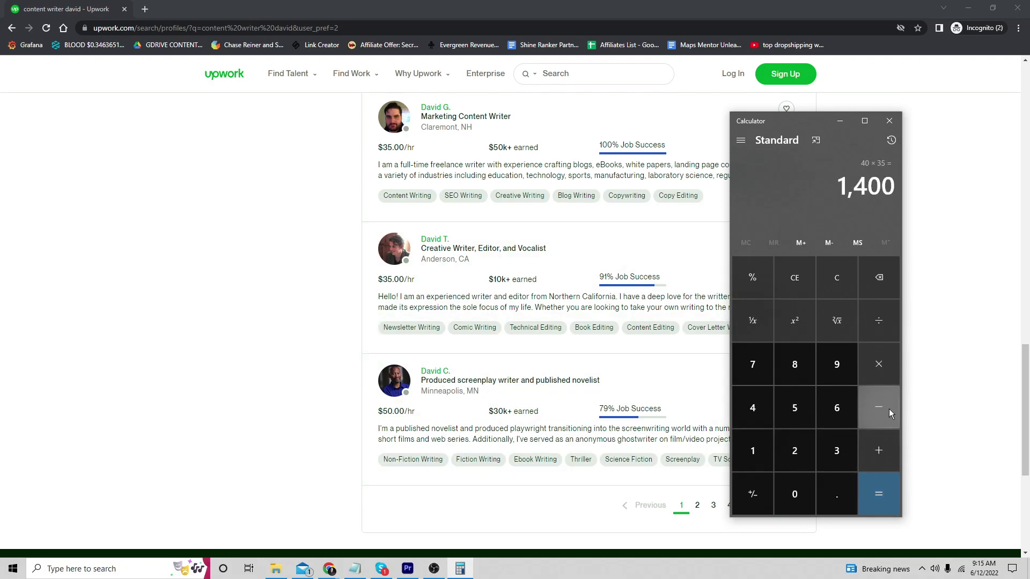
# Step: Multiply 1,400 by 4 for 5,600, then by 12 for a total of 67,200
pyautogui.click(878, 364)
pyautogui.click(752, 408)
pyautogui.click(878, 494)
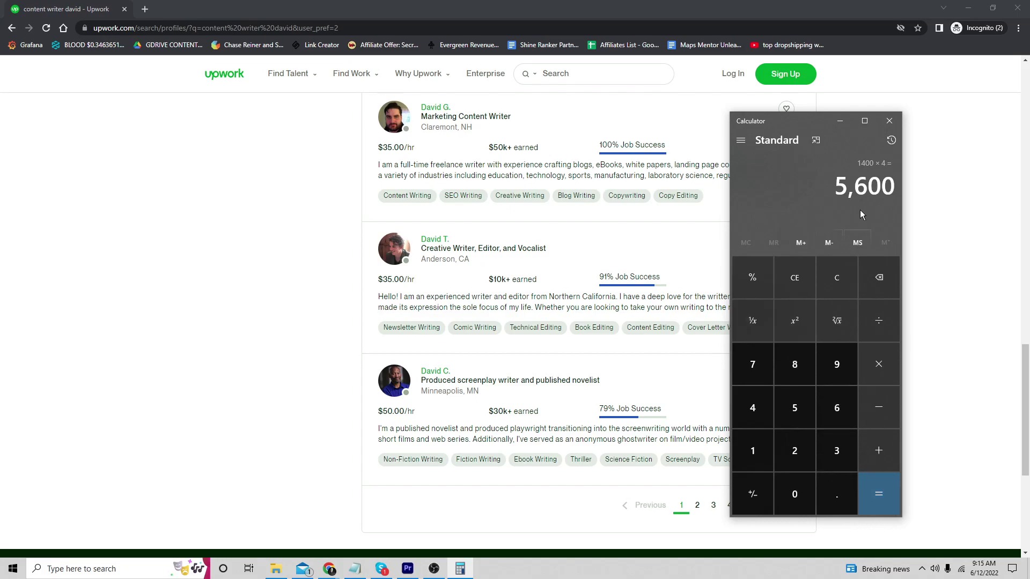
pyautogui.click(879, 364)
pyautogui.click(752, 449)
pyautogui.click(795, 449)
pyautogui.click(878, 494)
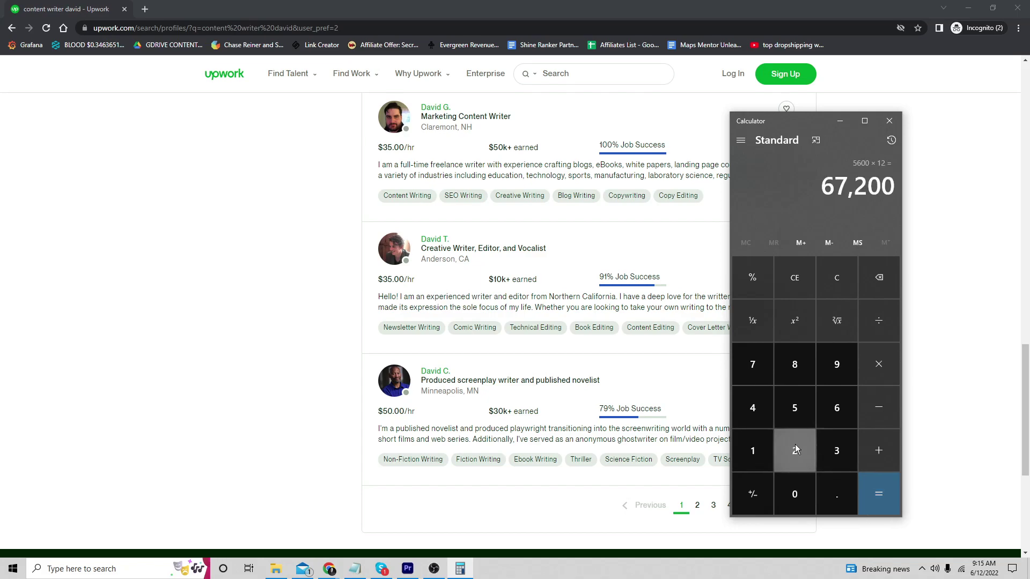
pyautogui.scroll(10, 321, 289)
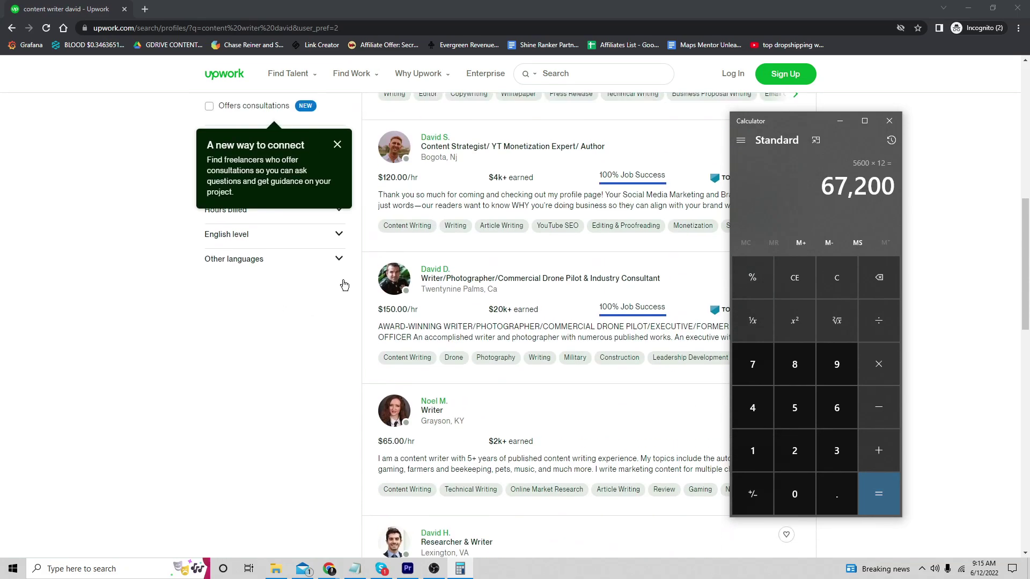
pyautogui.scroll(5, 322, 241)
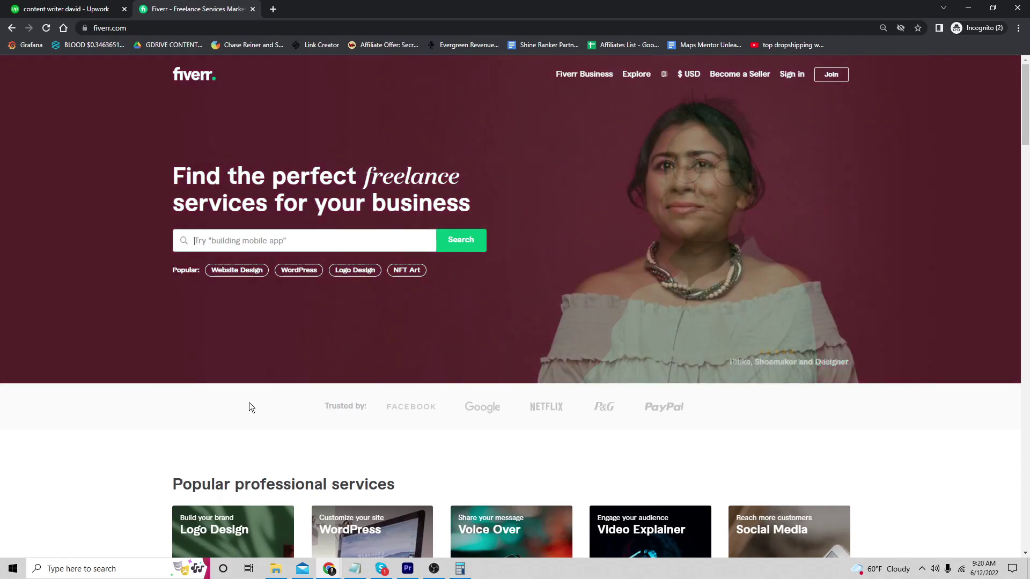
pyautogui.write('content writing')
# Step: Run the Fiverr search for 'content writing' and dismiss the sign-up prompt
pyautogui.press('Return')
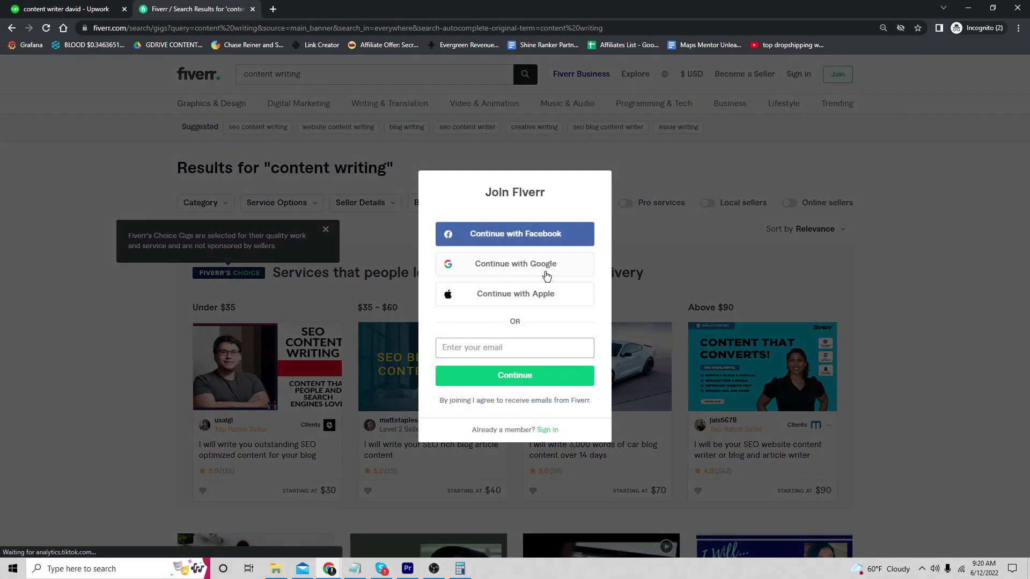
pyautogui.click(616, 482)
pyautogui.scroll(-2, 517, 423)
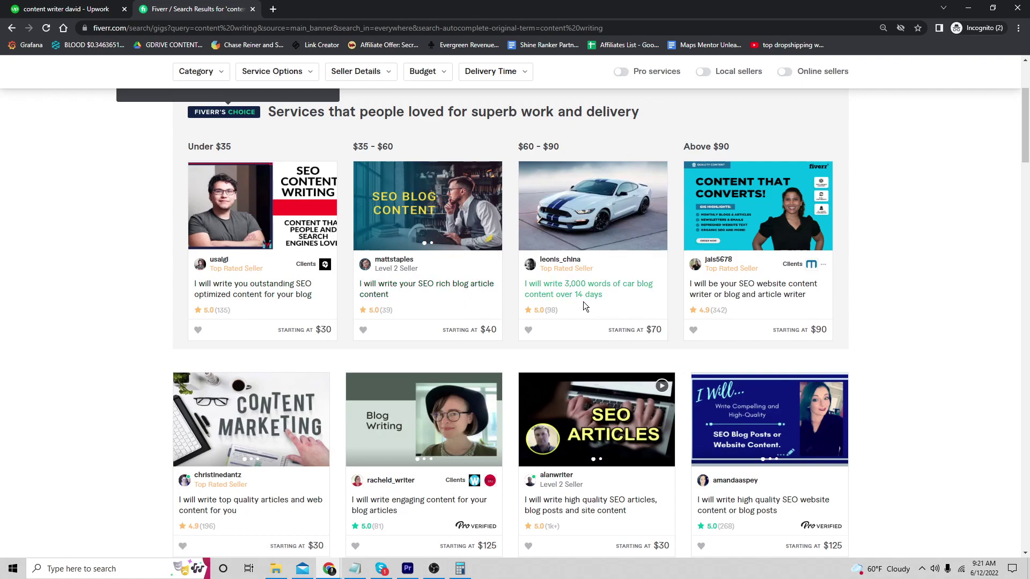
pyautogui.scroll(-1, 584, 301)
pyautogui.scroll(2, 578, 304)
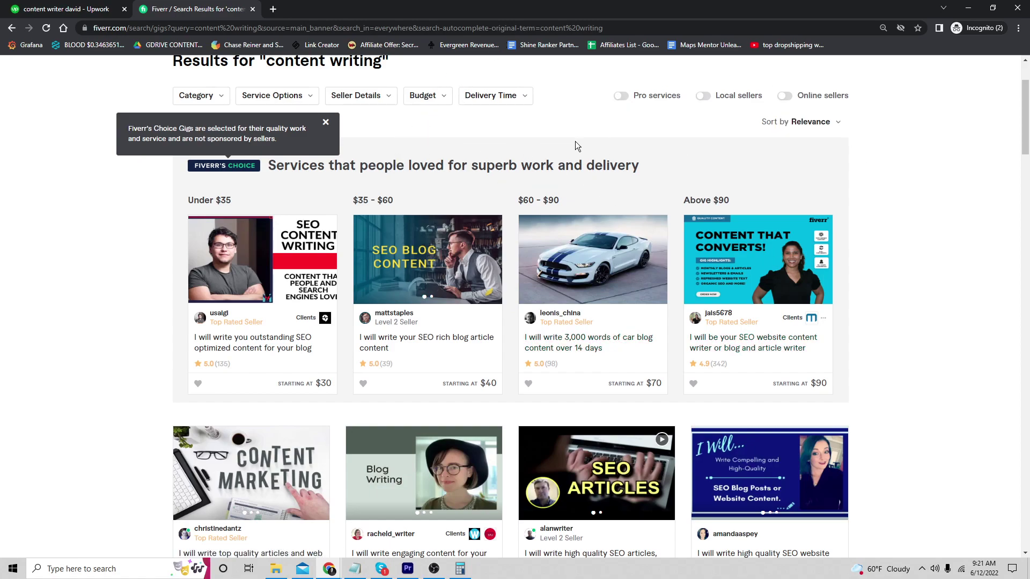
pyautogui.scroll(-3, 620, 170)
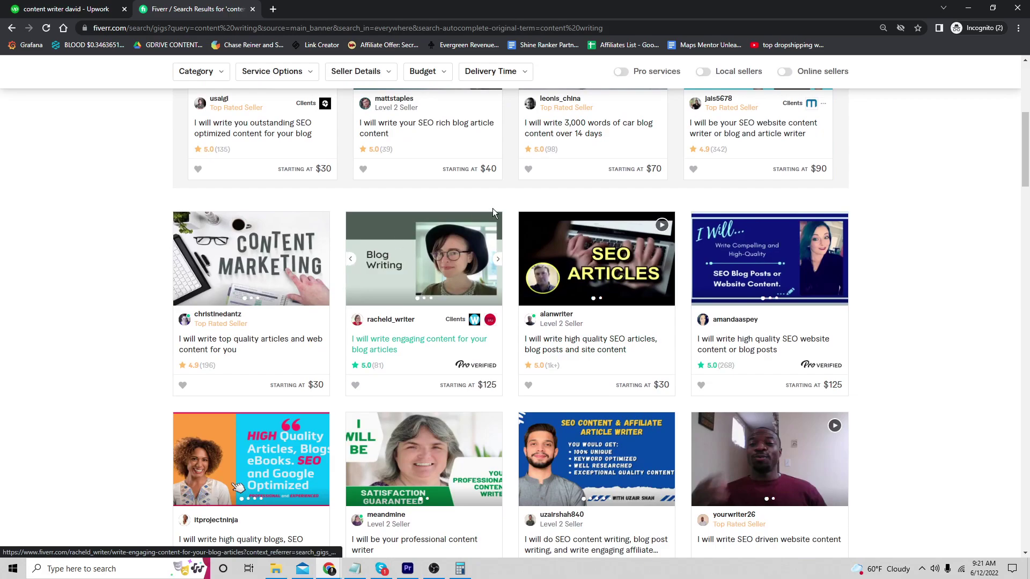
pyautogui.scroll(5, 504, 347)
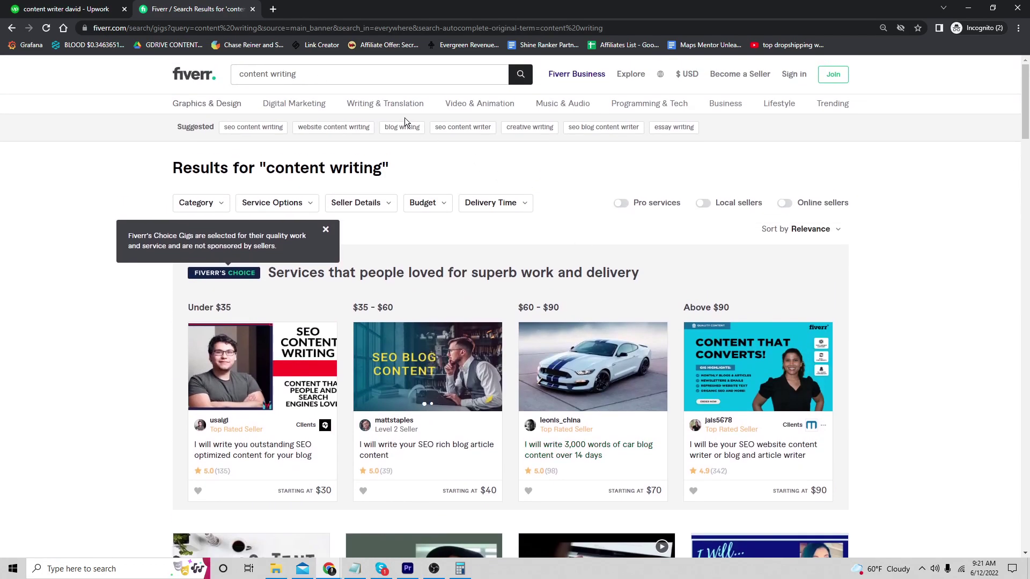
pyautogui.click(355, 73)
# Step: Find and load the WriterAccess homepage, then return to the Fiverr and Upwork tabs
pyautogui.click(273, 10)
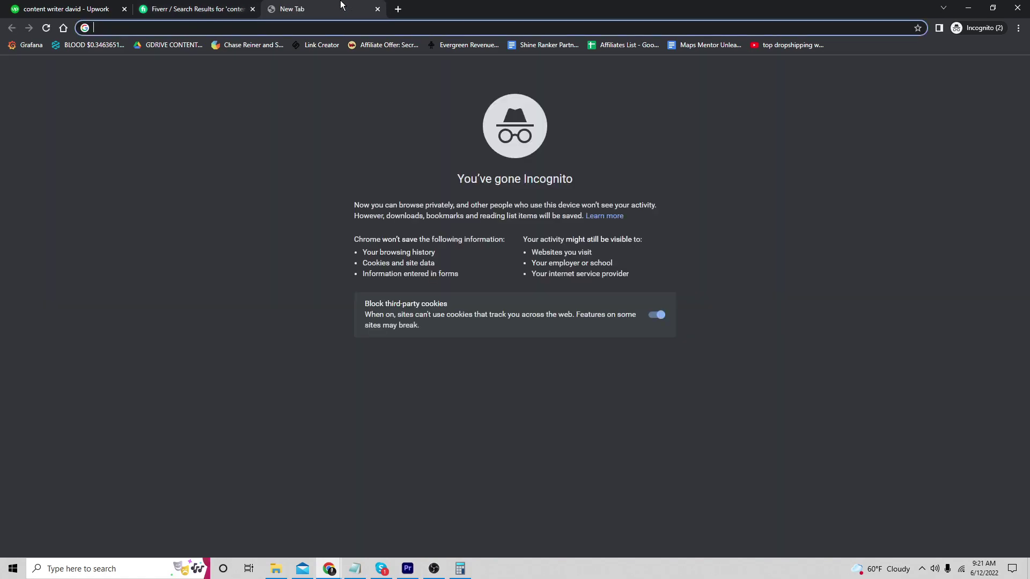
pyautogui.write('writersacces')
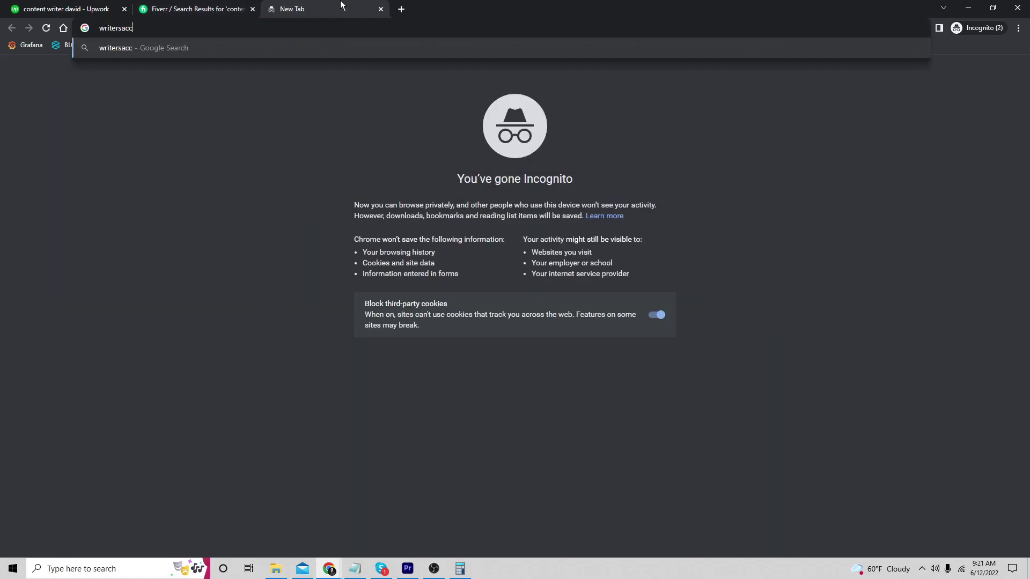
pyautogui.press('Return')
pyautogui.scroll(-1, 165, 313)
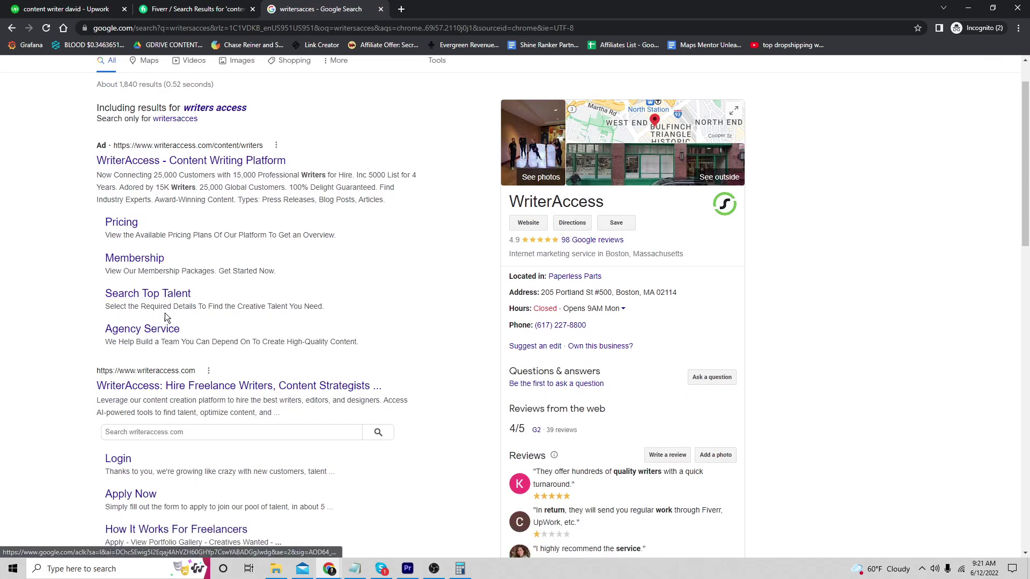
pyautogui.click(154, 384)
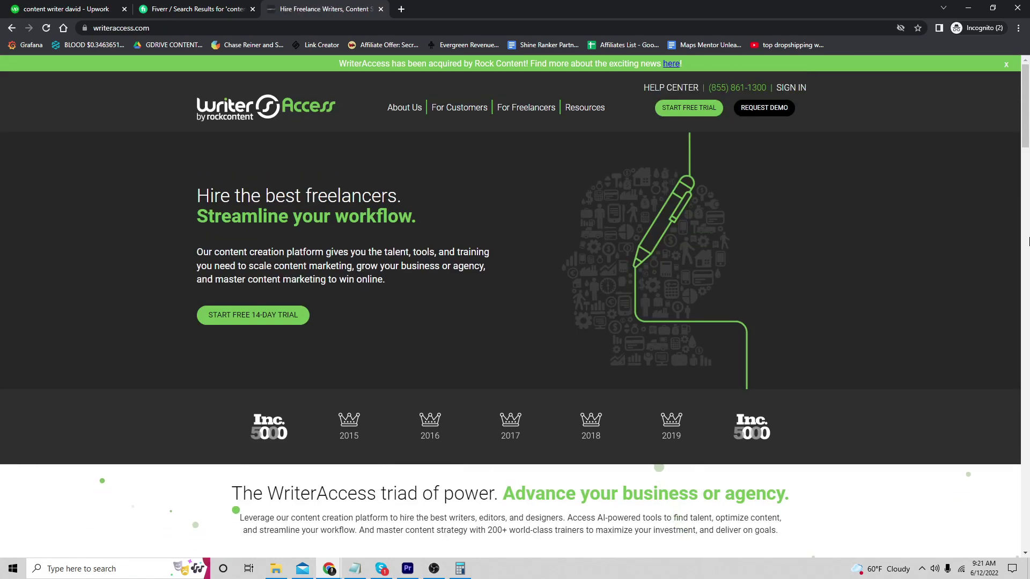
pyautogui.moveTo(1024, 104); pyautogui.dragTo(1024, 370)
pyautogui.hotkey('ctrl', 'shift', 'Tab')
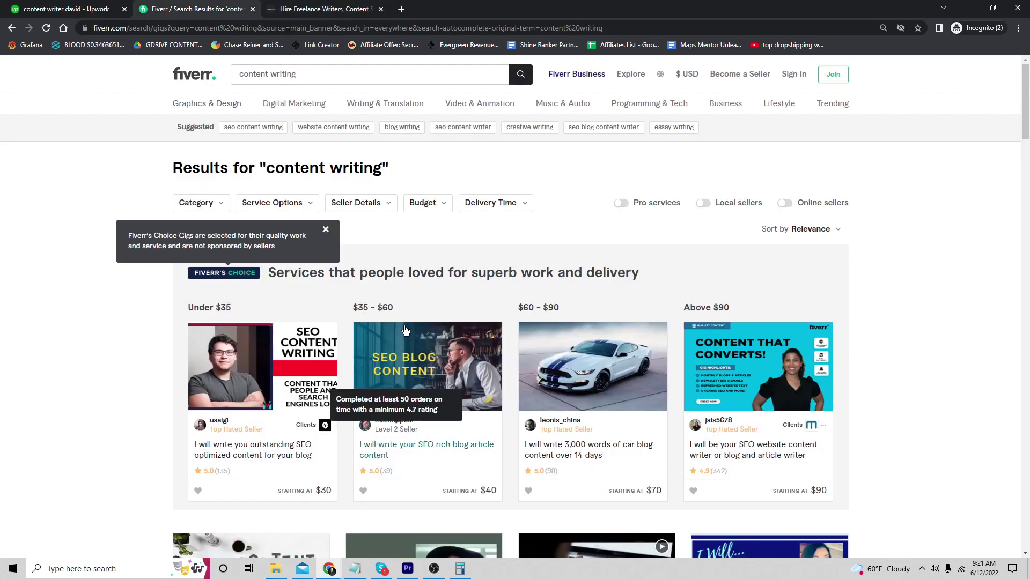
pyautogui.hotkey('ctrl', 'shift', 'Tab')
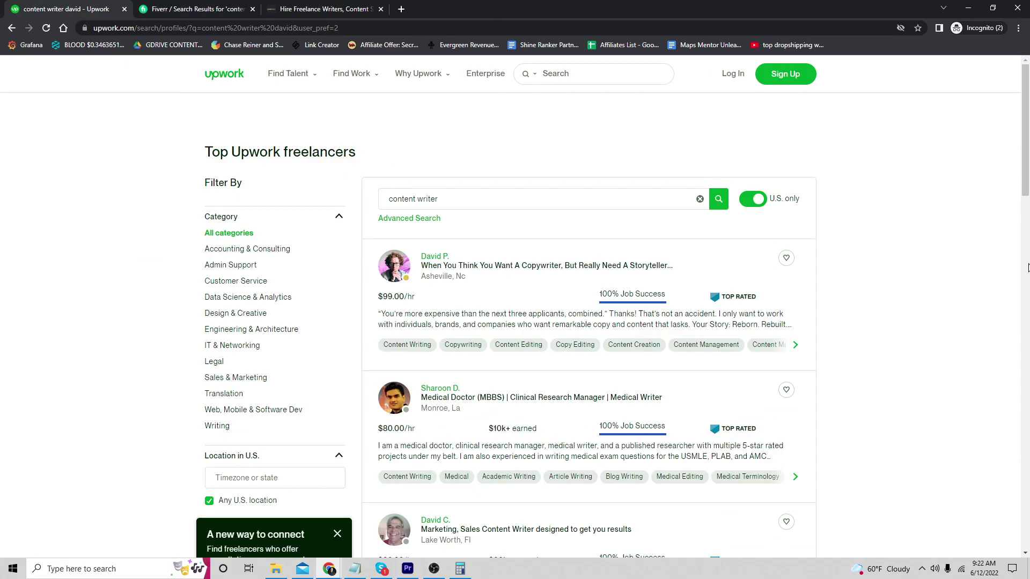
pyautogui.moveTo(1024, 129)
pyautogui.mouseDown()
pyautogui.moveTo(1024, 531)
pyautogui.moveTo(1024, 97)
pyautogui.mouseUp()
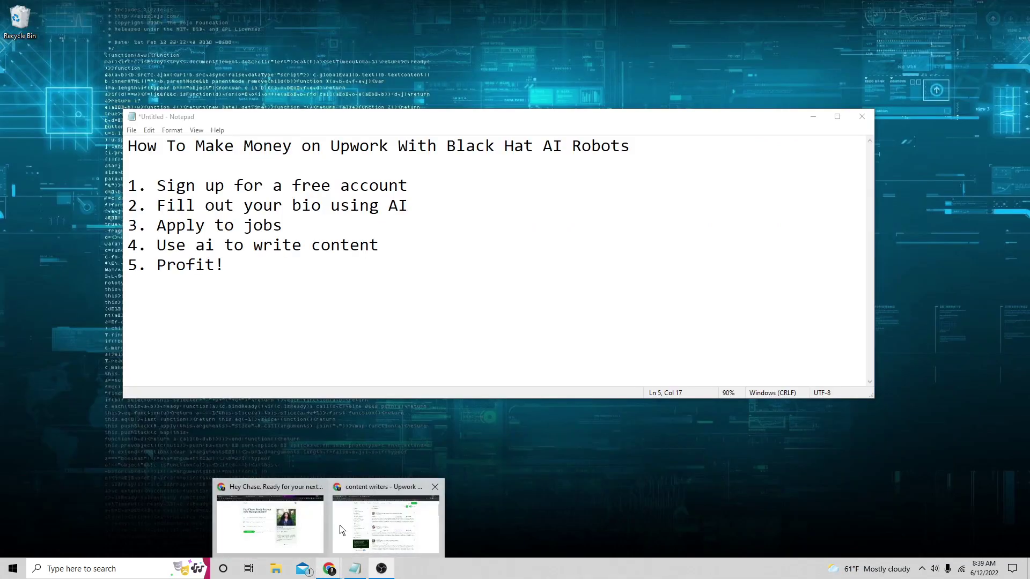
# Step: Load chasereiner.com in a new tab to see the $1,000 giveaway
pyautogui.click(270, 523)
pyautogui.click(656, 8)
pyautogui.write('chasereiner.com')
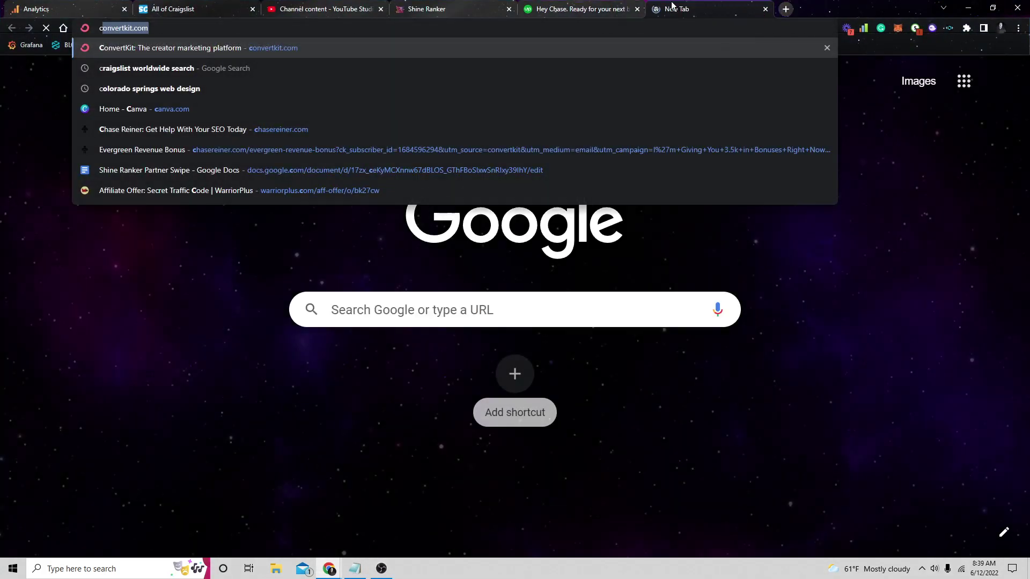
pyautogui.press('Return')
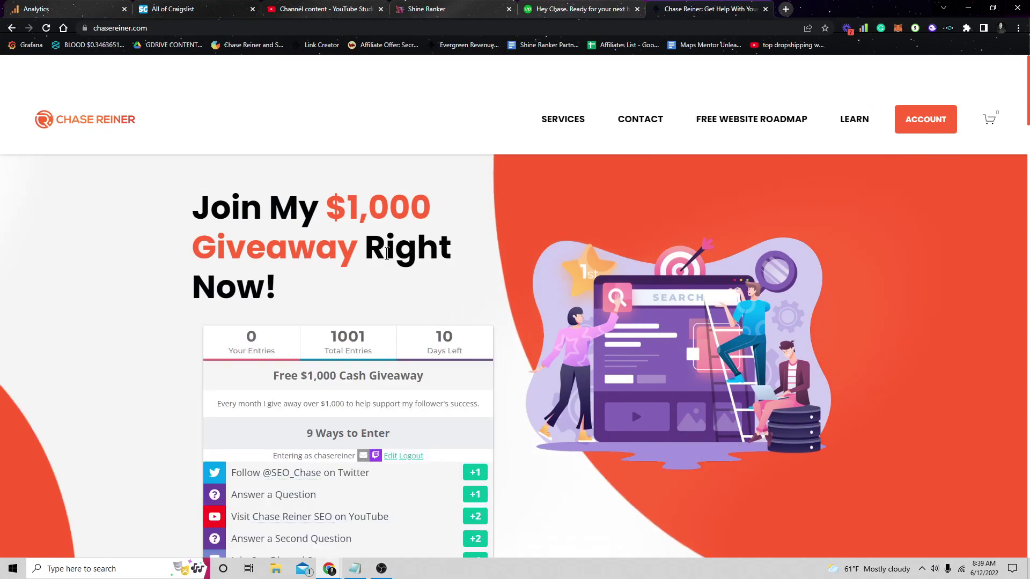
pyautogui.scroll(-1, 493, 224)
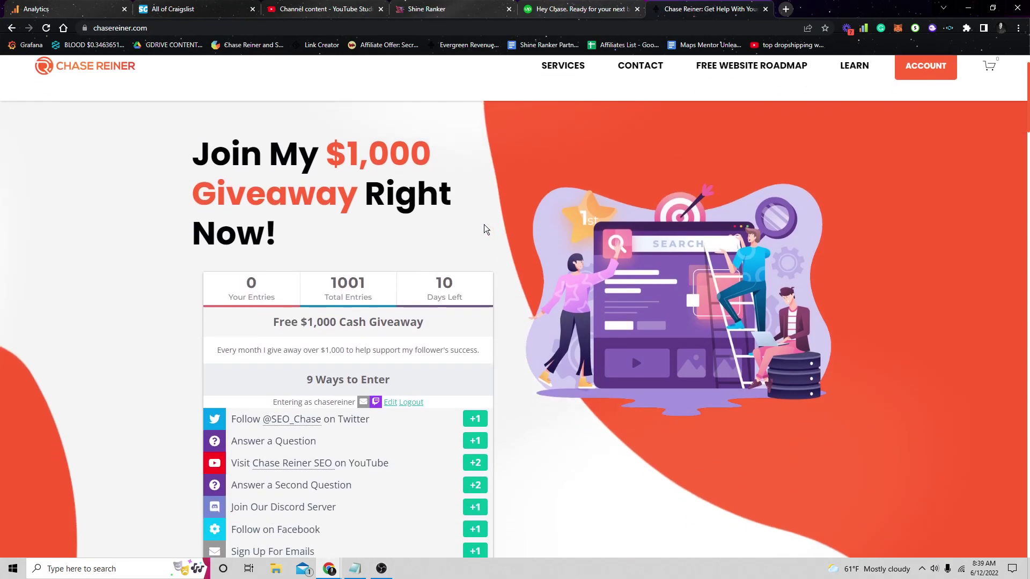
pyautogui.scroll(-2, 438, 212)
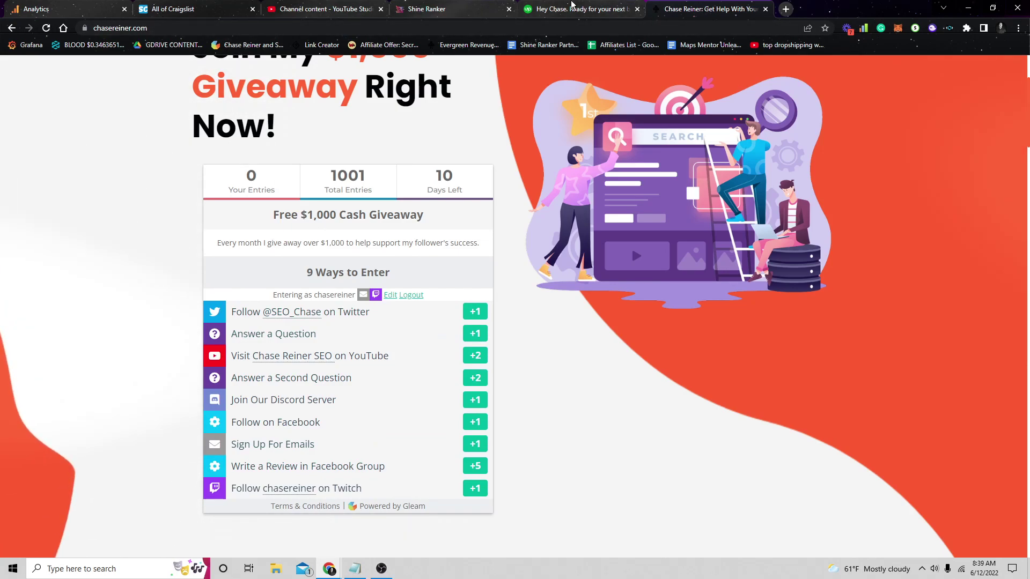
# Step: Return to Upwork and go to its homepage from the content-writer search
pyautogui.click(574, 9)
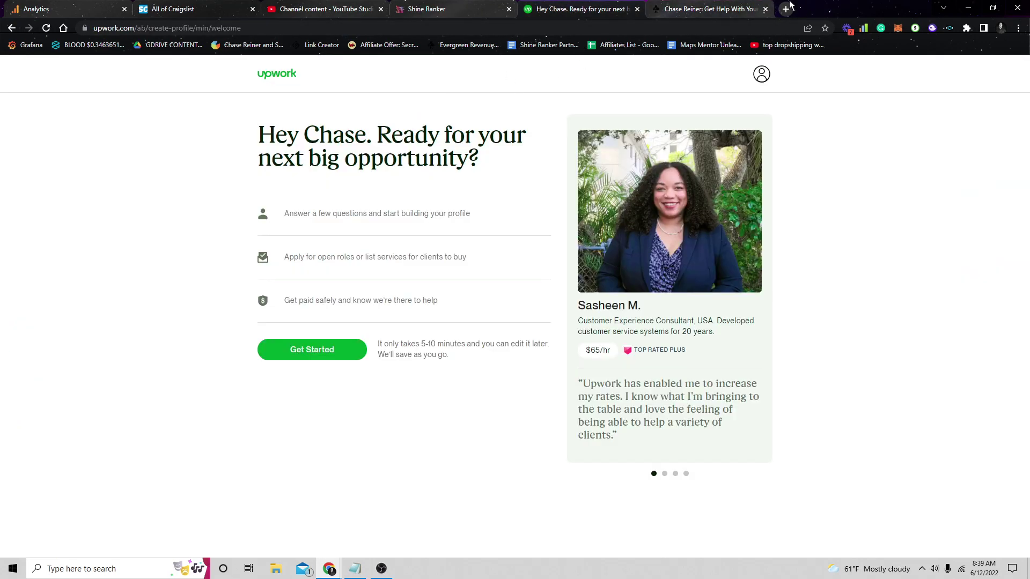
pyautogui.moveTo(941, 5); pyautogui.dragTo(816, 1)
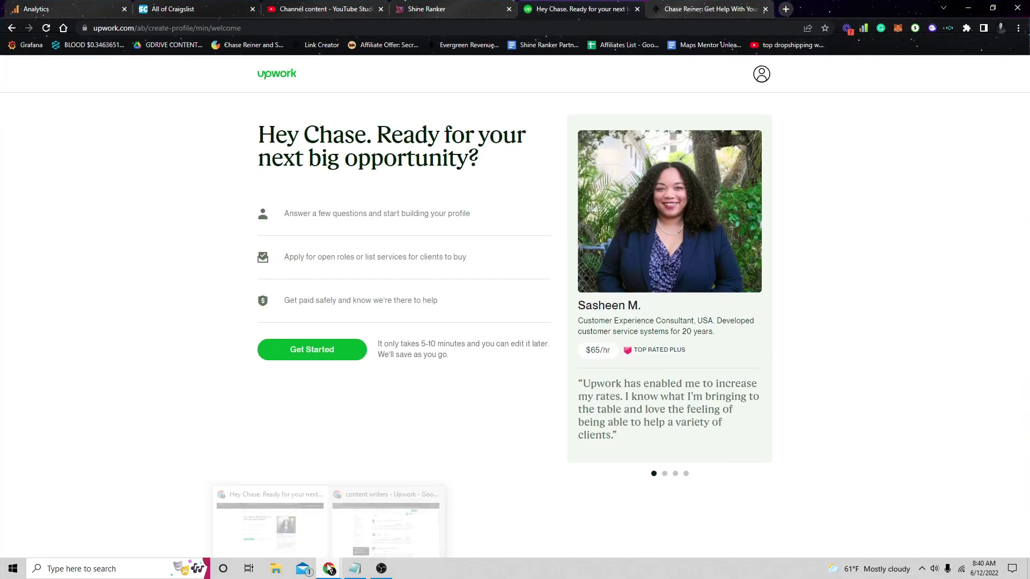
pyautogui.click(371, 527)
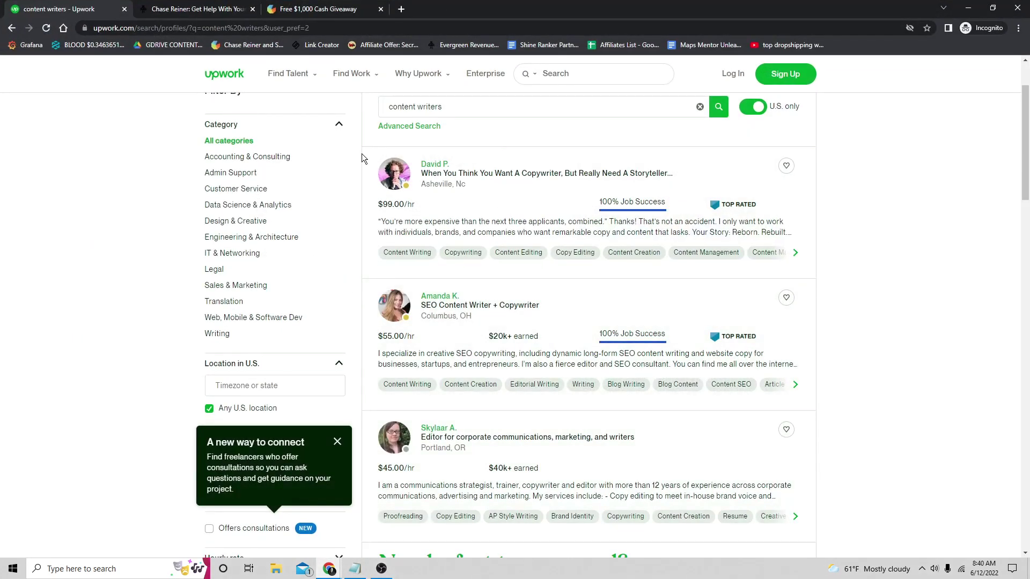
pyautogui.click(222, 74)
pyautogui.moveTo(420, 74)
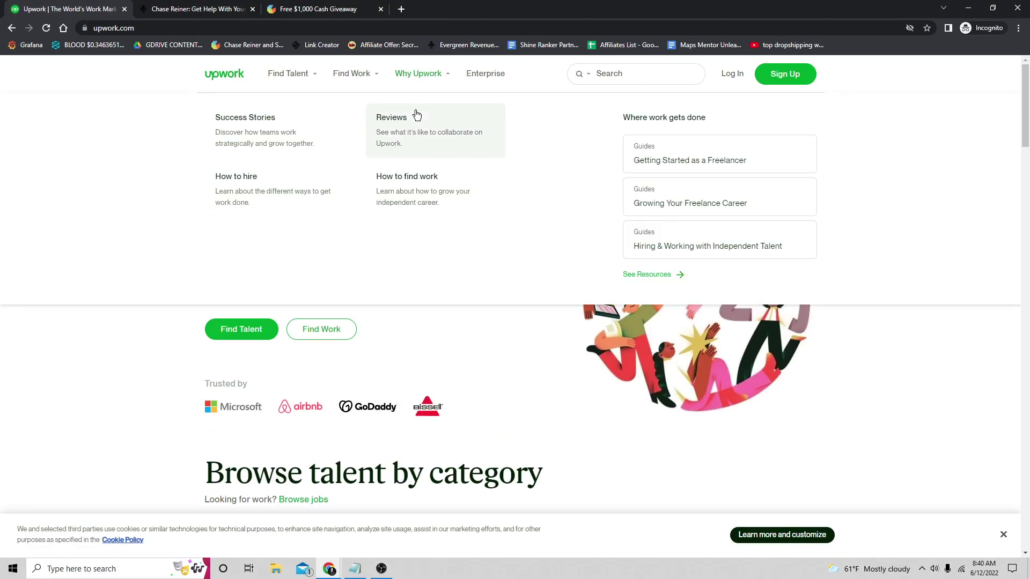
# Step: Start creating a profile and join Upwork as a freelancer looking for work
pyautogui.click(405, 194)
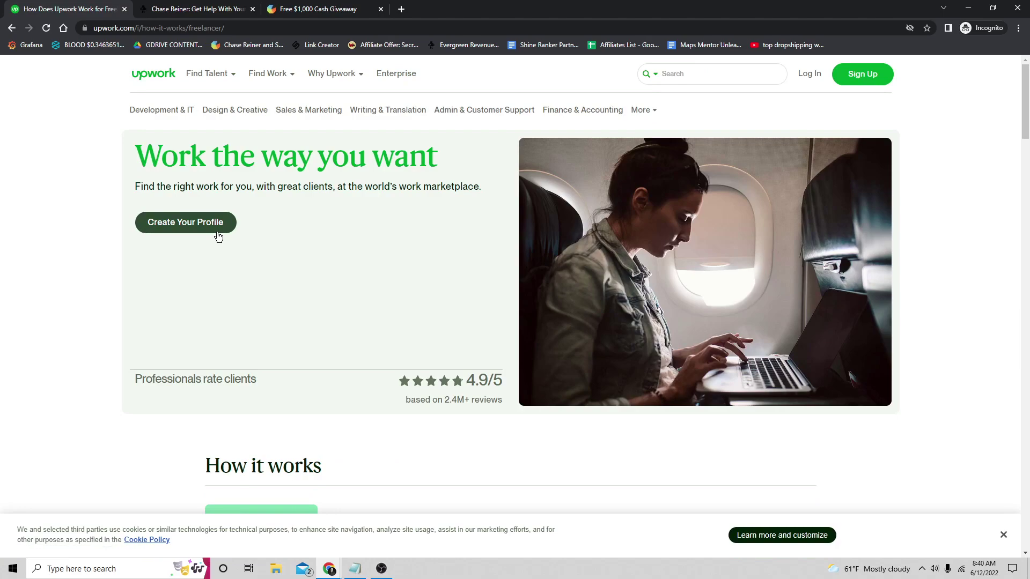
pyautogui.click(185, 222)
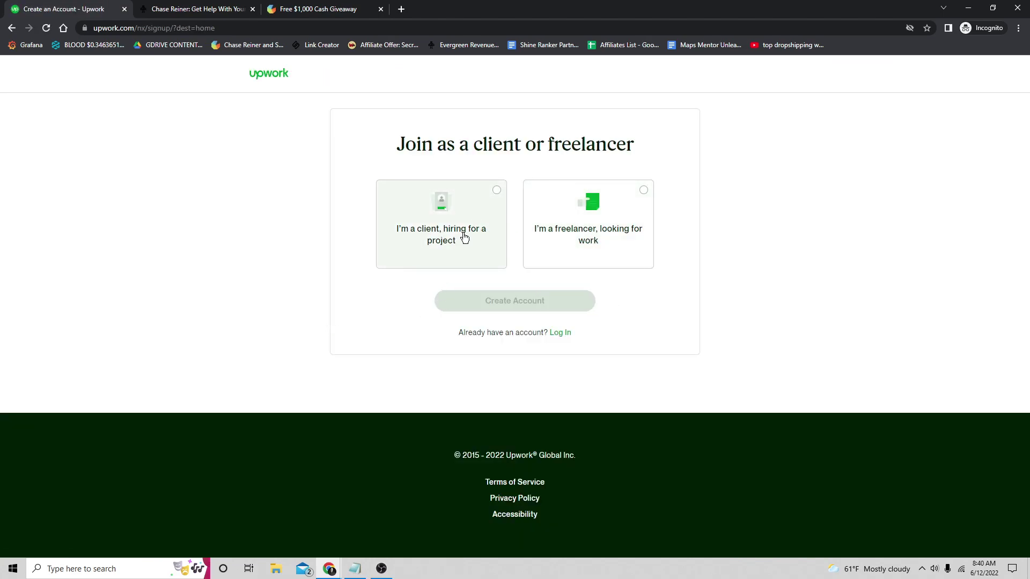
pyautogui.click(563, 238)
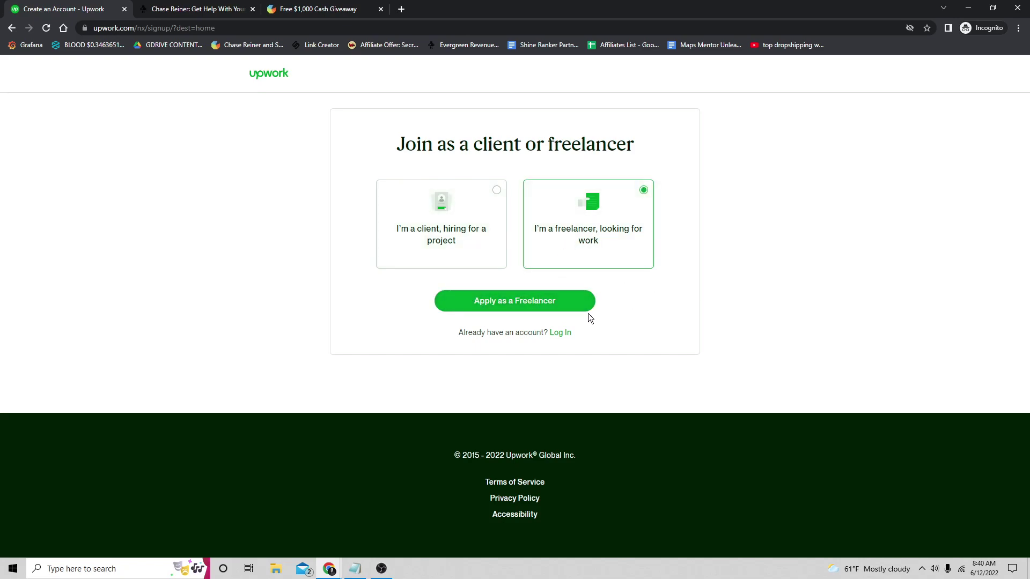
pyautogui.click(525, 309)
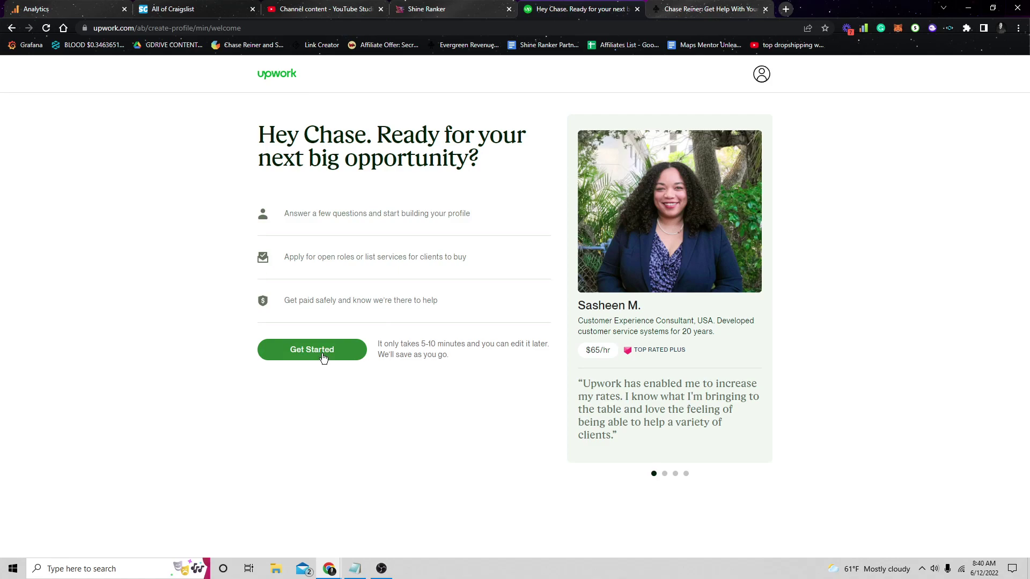
# Step: Begin the profile preferring to find opportunities myself and start a new profile filled out manually
pyautogui.click(352, 352)
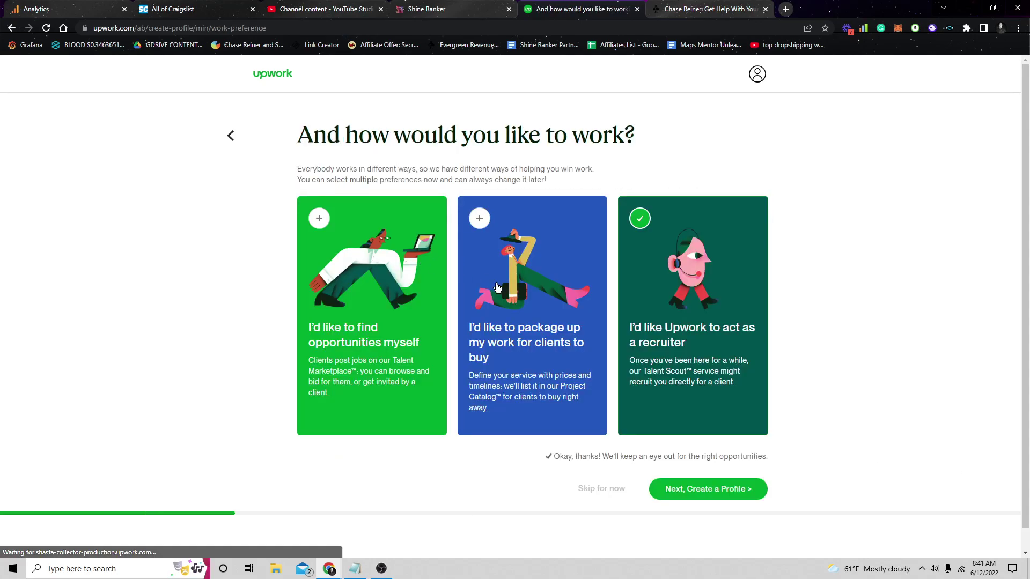
pyautogui.click(384, 291)
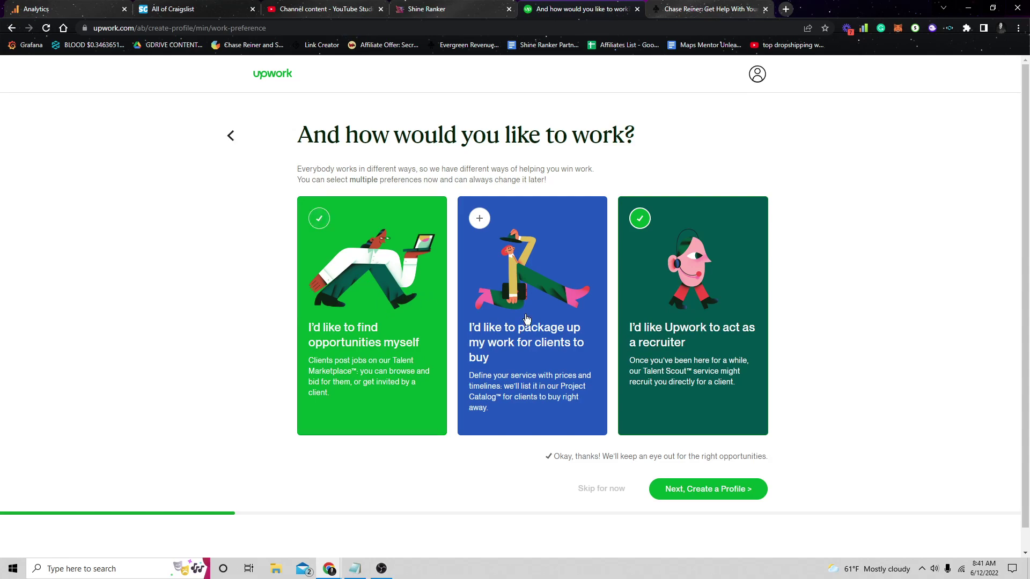
pyautogui.click(683, 487)
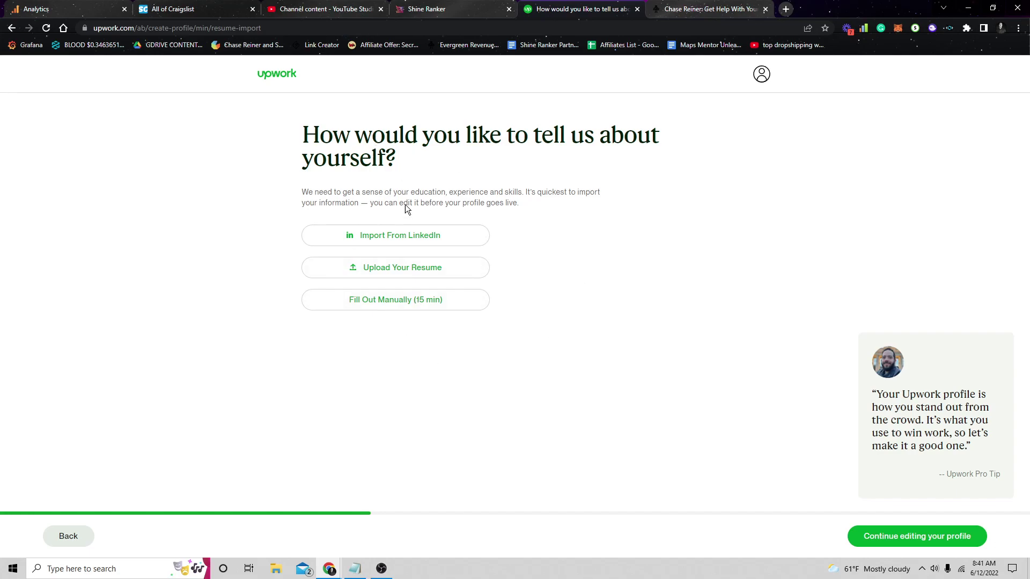
pyautogui.click(390, 304)
pyautogui.click(555, 400)
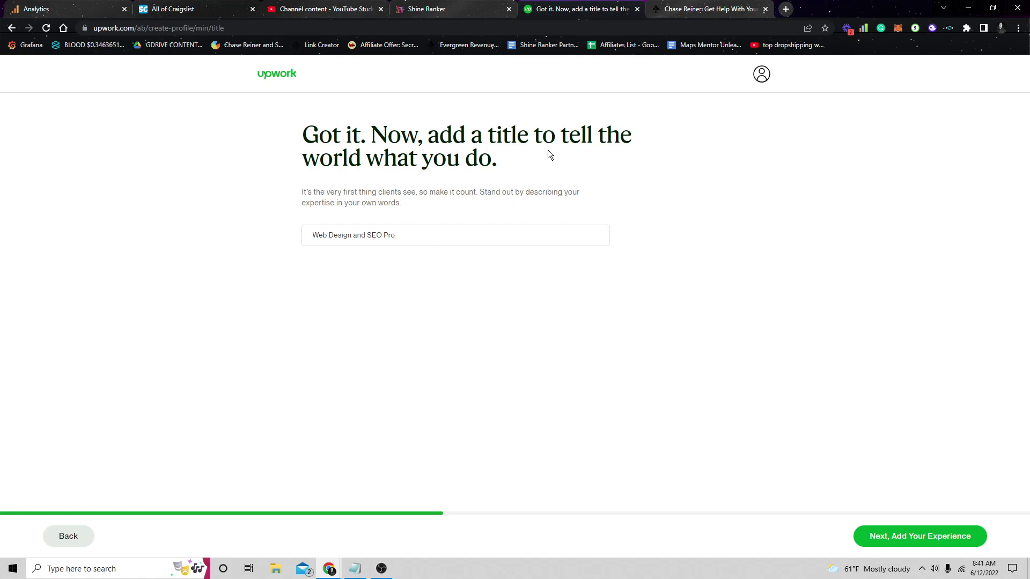
# Step: Go to jasperbot.com and start a blank long-form document from the Documents template
pyautogui.click(785, 9)
pyautogui.write('jasperbo')
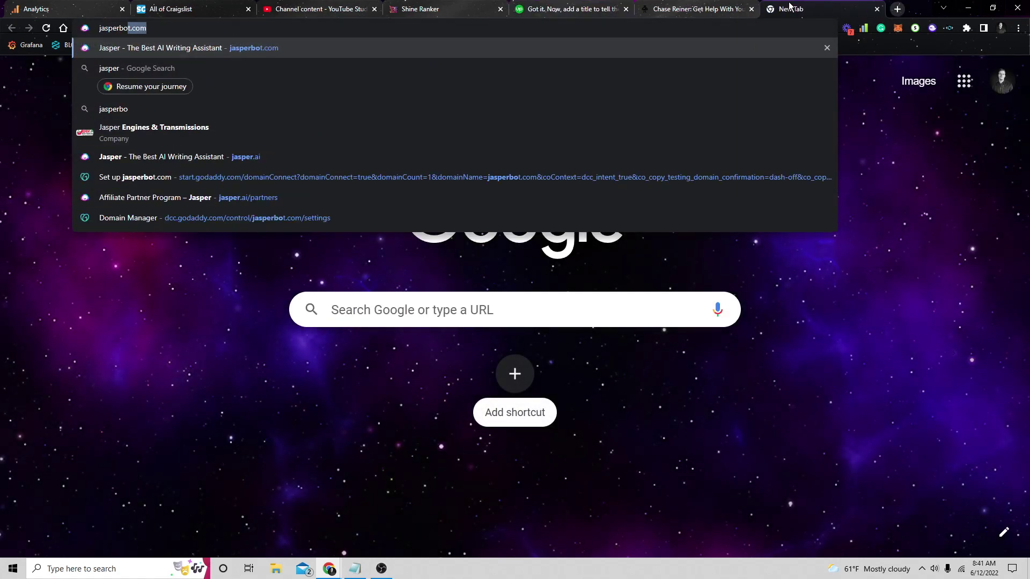
pyautogui.write('t.com')
pyautogui.press('Return')
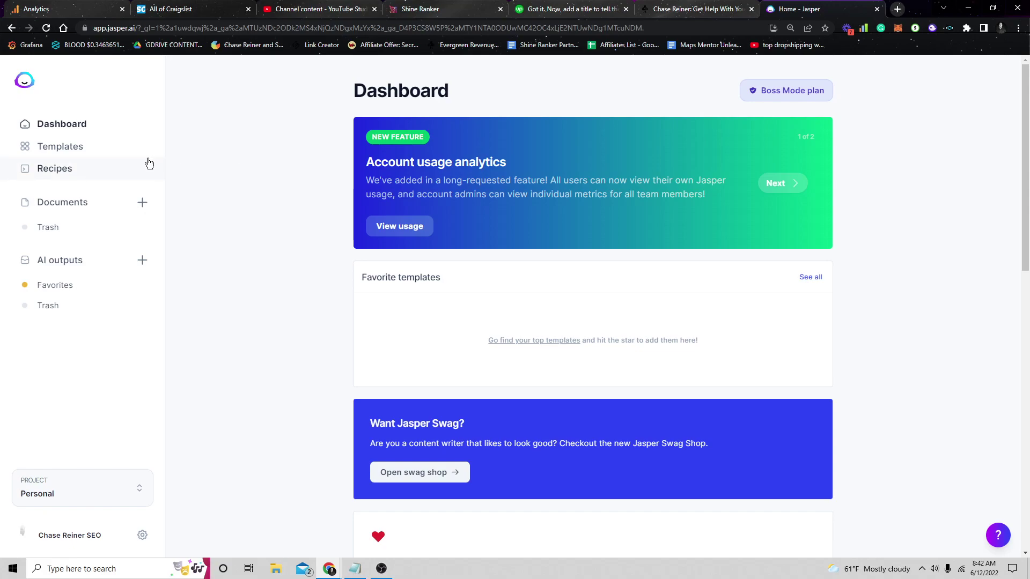
pyautogui.click(58, 149)
pyautogui.scroll(-2, 310, 311)
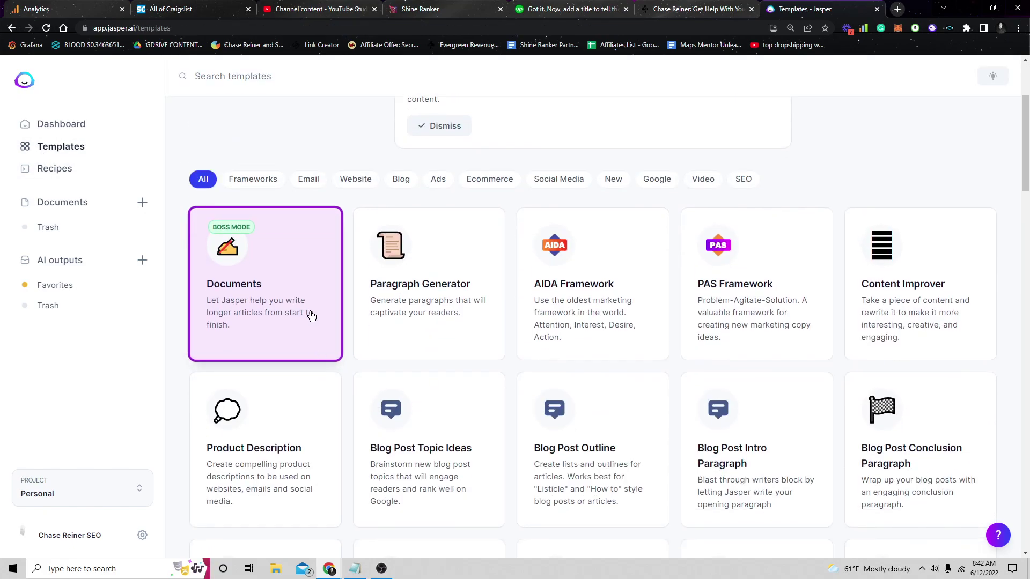
pyautogui.click(311, 311)
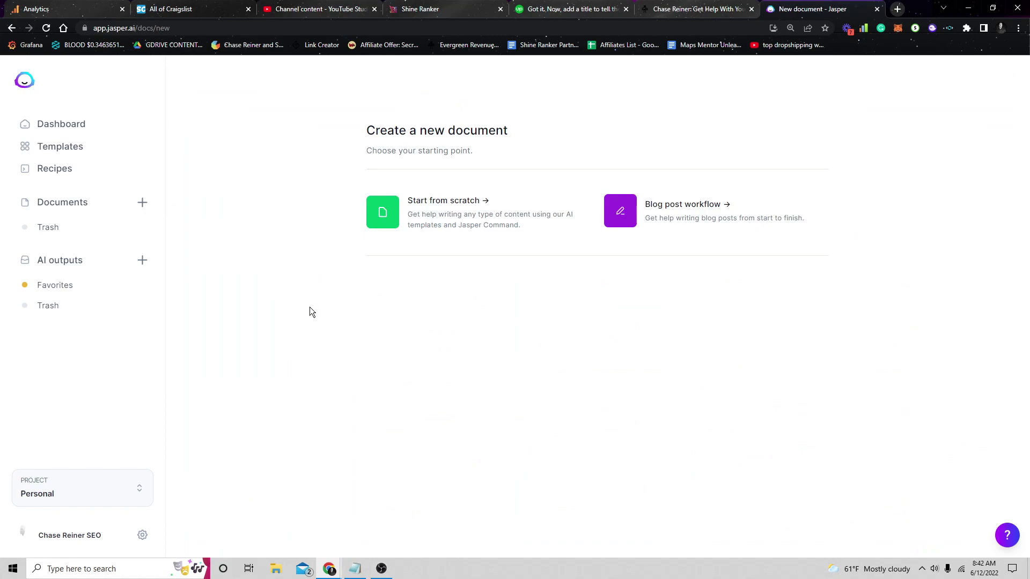
pyautogui.click(455, 229)
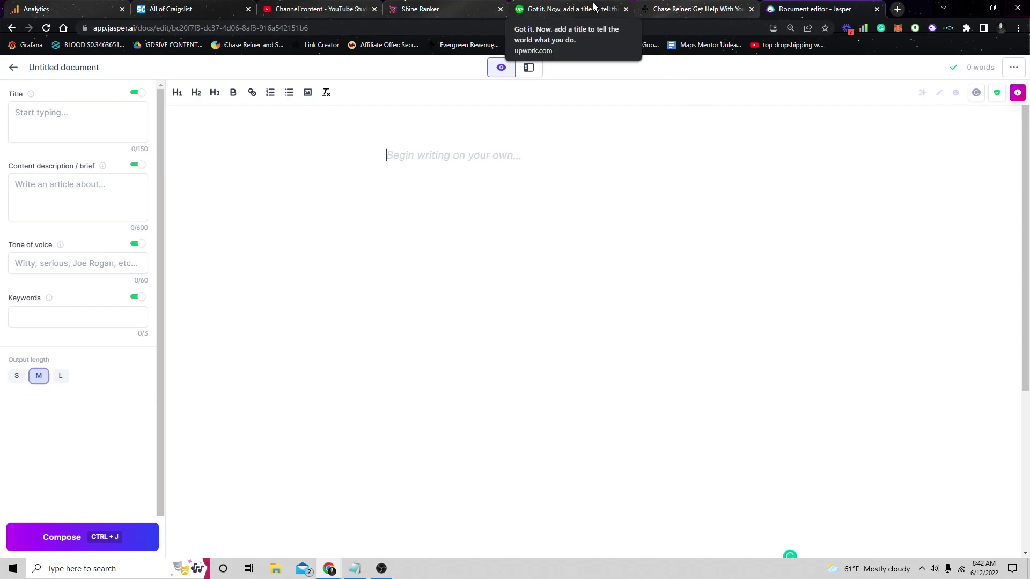
# Step: Select the whole Upwork profile title text for reuse as the Jasper document title
pyautogui.click(571, 9)
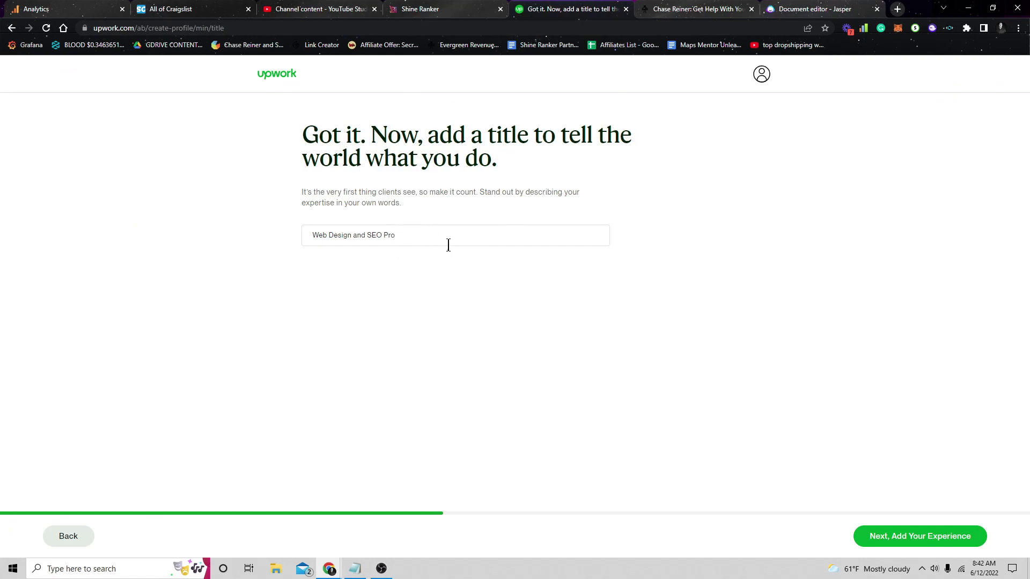
pyautogui.moveTo(448, 242); pyautogui.dragTo(409, 234)
pyautogui.click(430, 236)
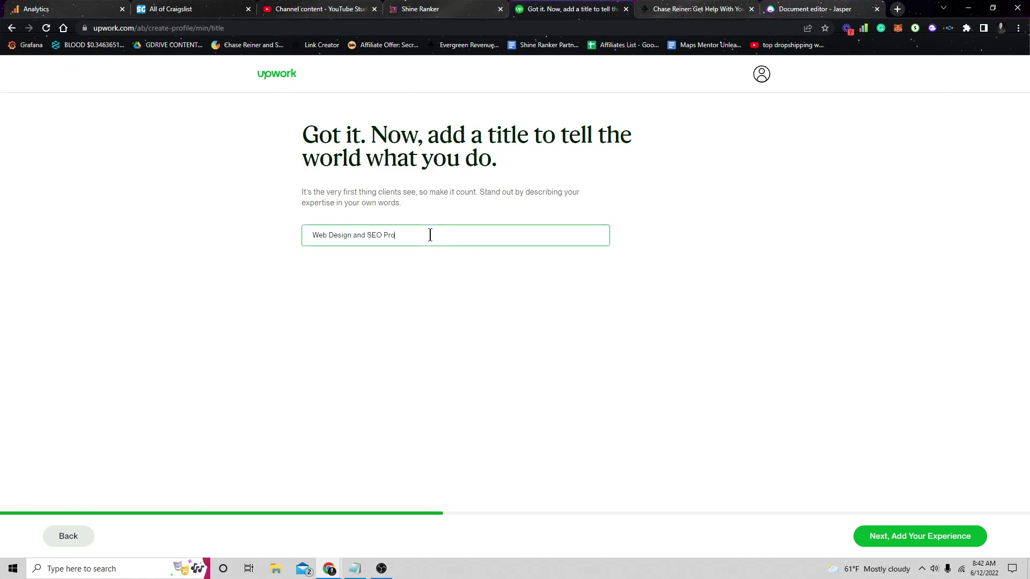
pyautogui.hotkey('ctrl', 'a')
pyautogui.write('Cont')
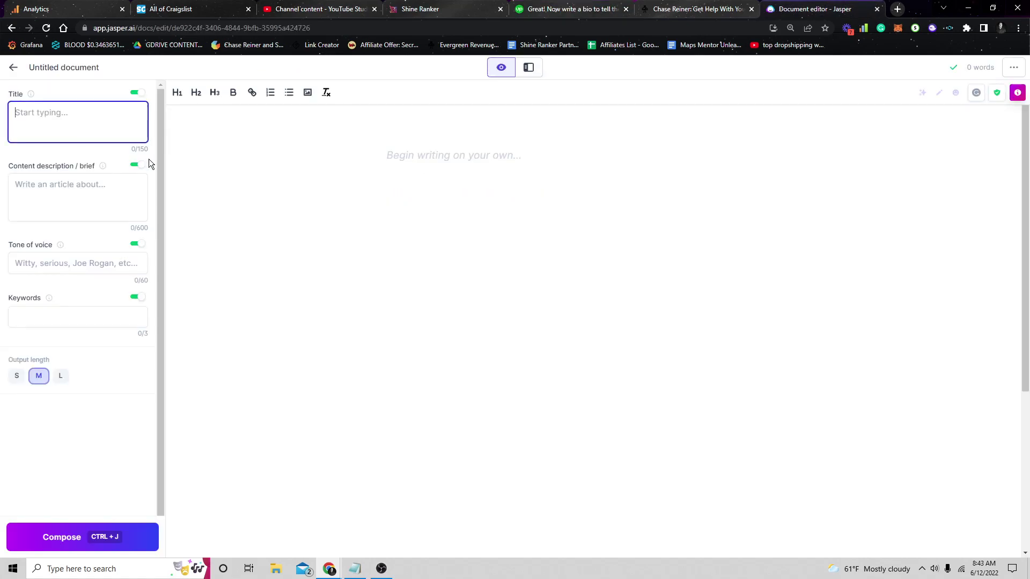
pyautogui.write('Bl')
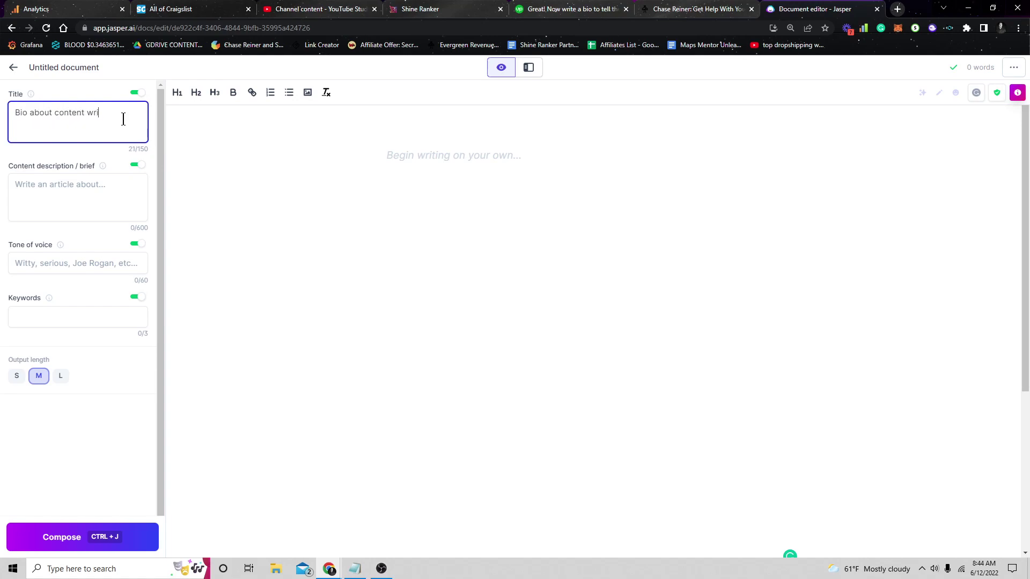
pyautogui.write('ces')
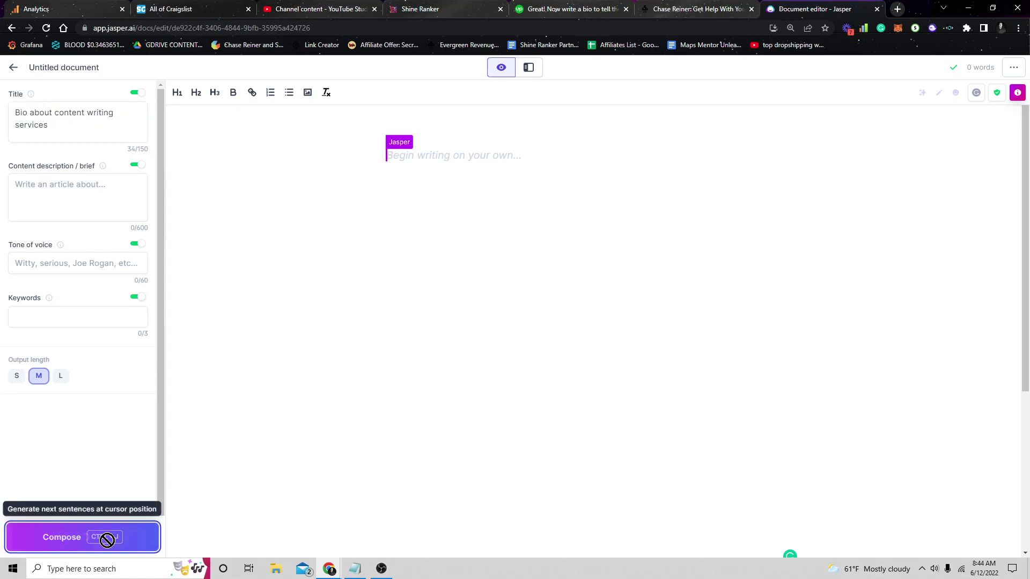
# Step: Generate a two-paragraph content writing services bio in Jasper, tidy spacing and copy it
pyautogui.click(107, 539)
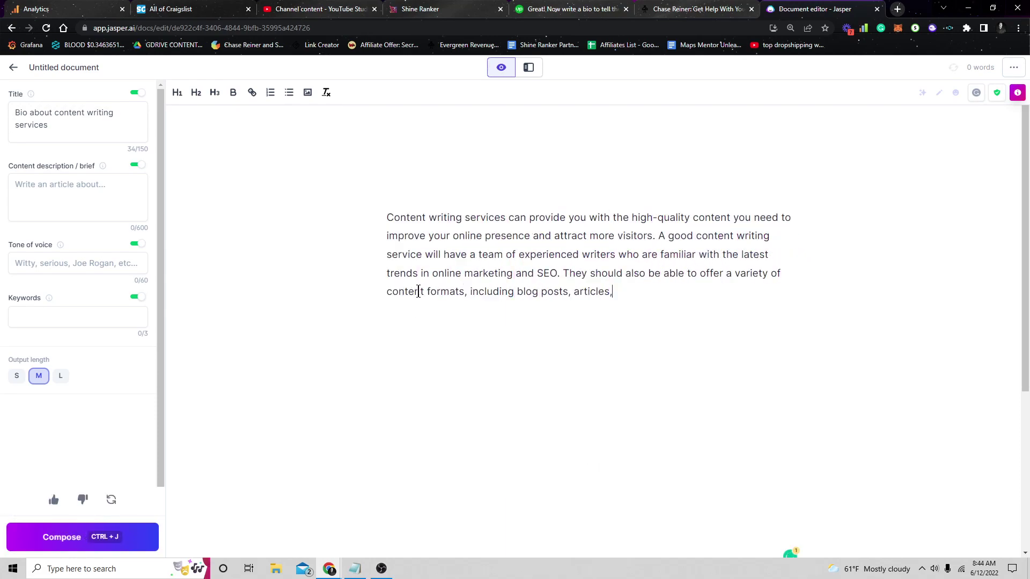
pyautogui.click(84, 537)
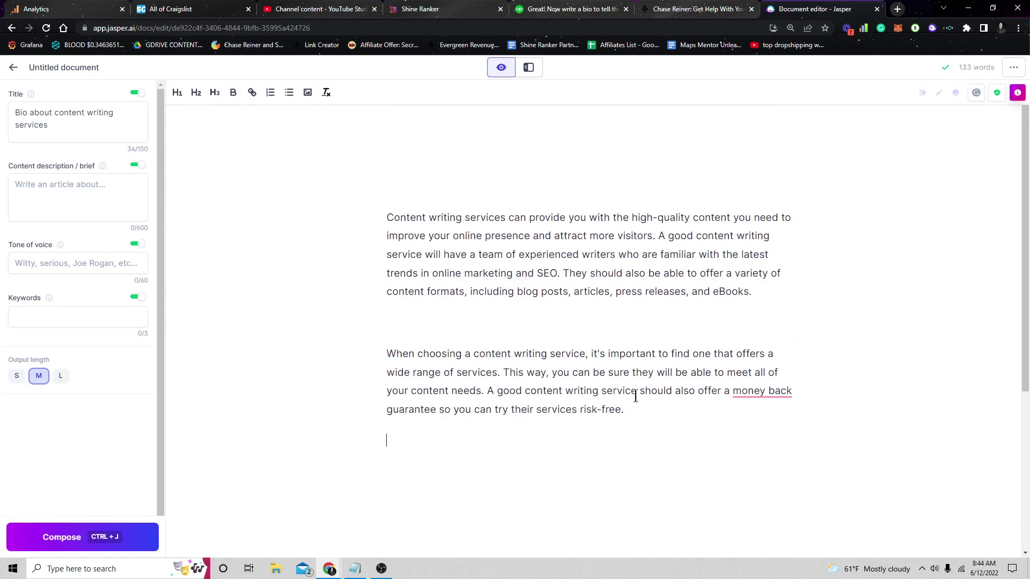
pyautogui.press('BackSpace')
pyautogui.hotkey('ctrl', 'a')
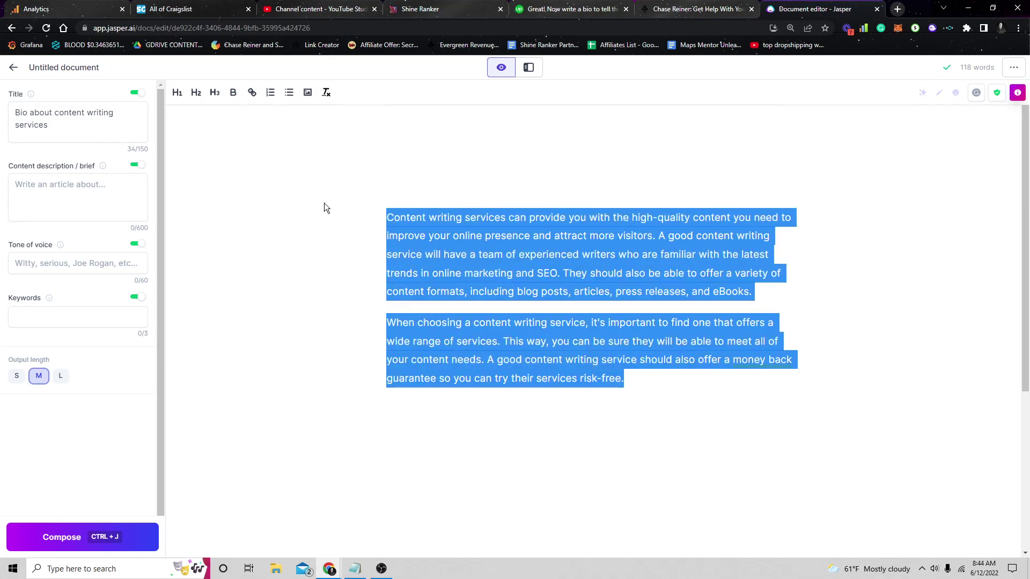
pyautogui.hotkey('ctrl', 'c')
# Step: Paste the Jasper bio into the Upwork bio box and save it to reach the services step
pyautogui.click(568, 9)
pyautogui.click(451, 266)
pyautogui.hotkey('ctrl', 'v')
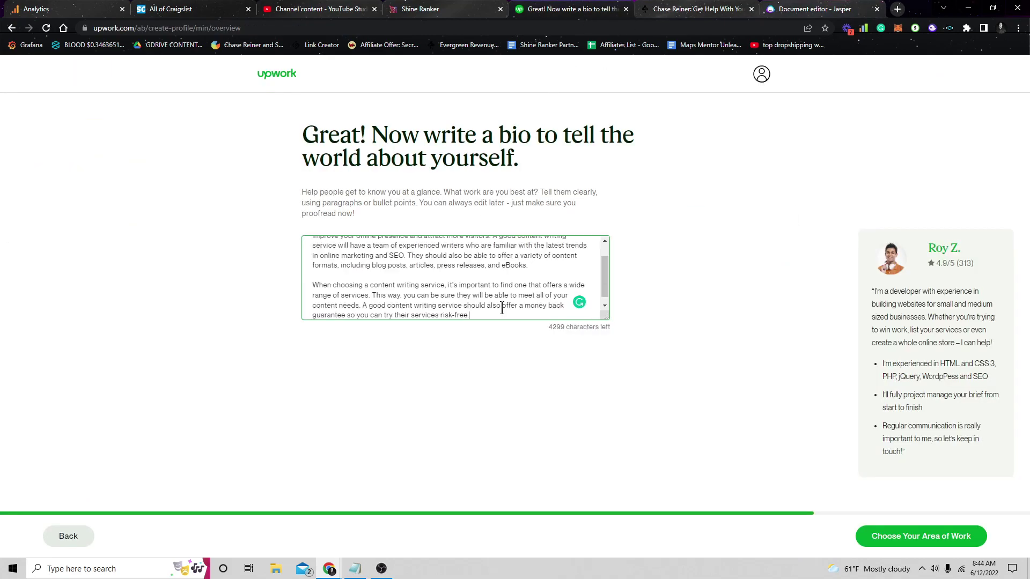
pyautogui.scroll(2, 570, 304)
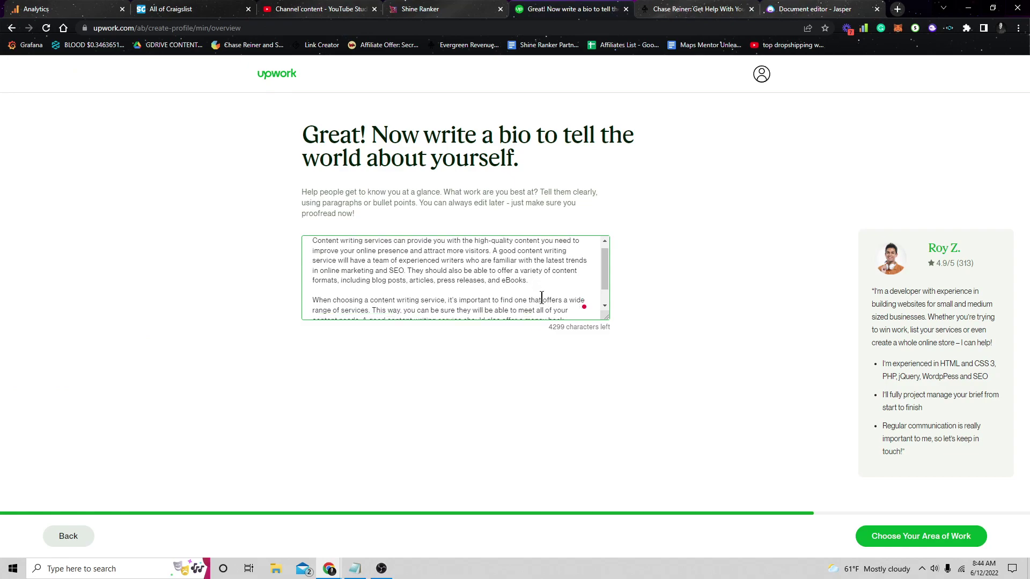
pyautogui.scroll(-2, 570, 304)
pyautogui.click(946, 539)
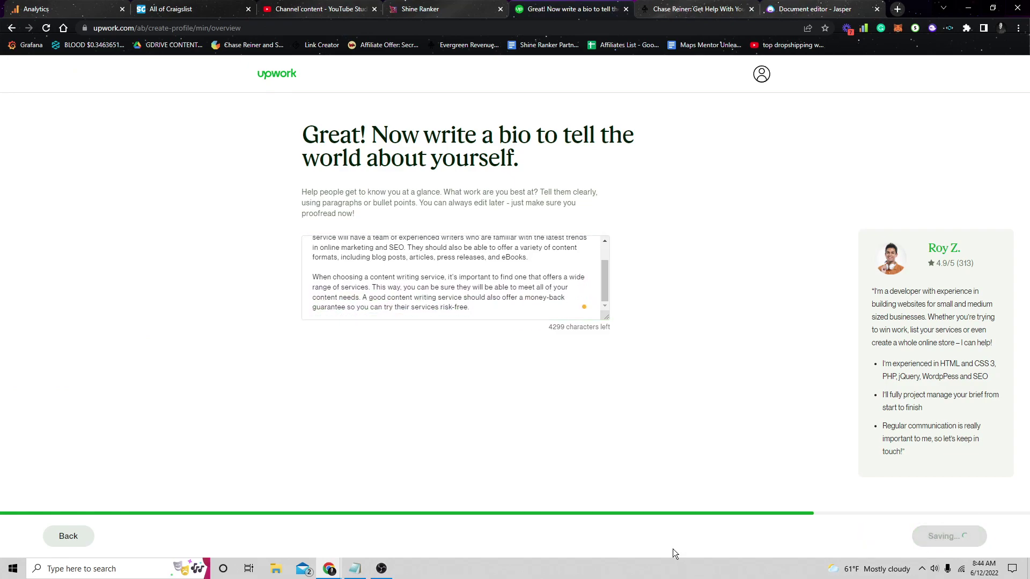
# Step: Add Content Writing, Professional & Business Writing and Sales & Marketing Copywriting as services
pyautogui.click(427, 211)
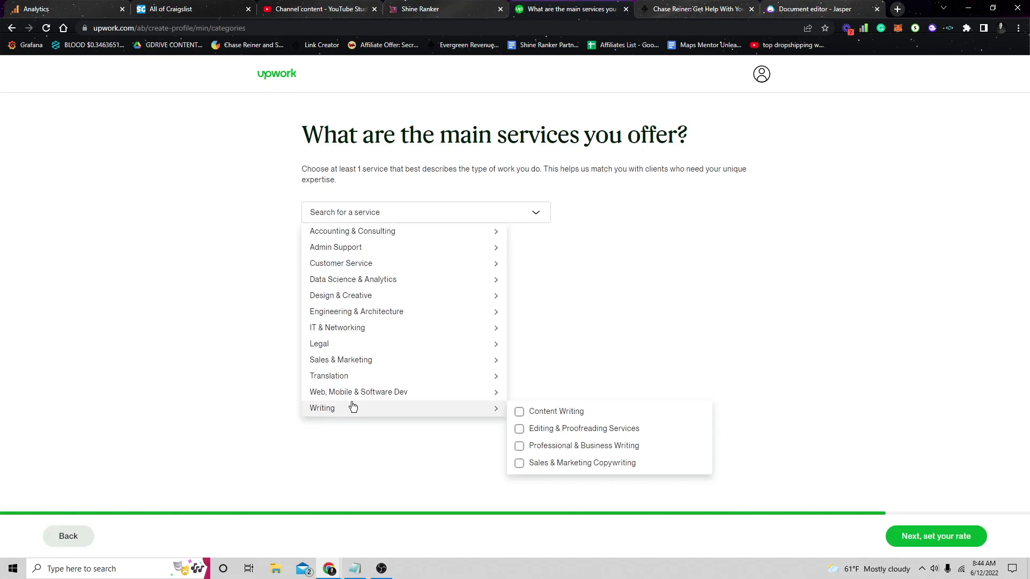
pyautogui.click(536, 411)
pyautogui.click(519, 446)
pyautogui.click(644, 322)
pyautogui.click(936, 536)
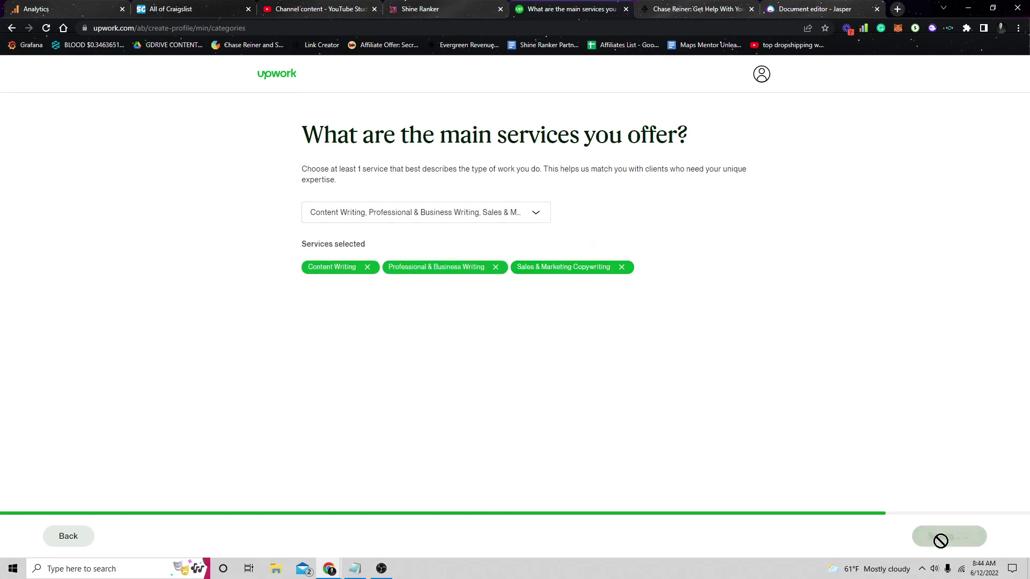
# Step: Keep the $20.00 hourly rate and advance to the photo and location step
pyautogui.doubleClick(621, 212)
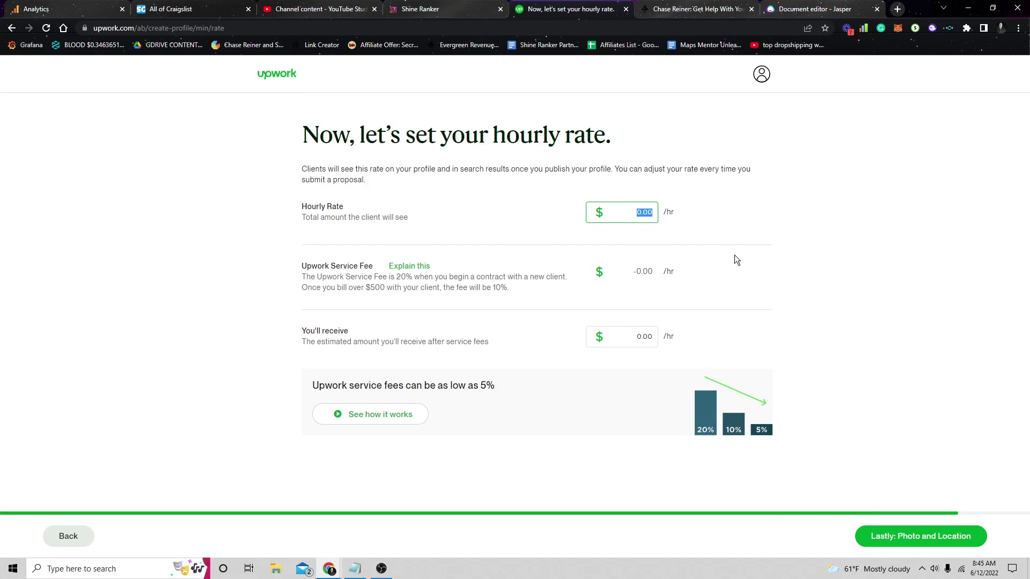
pyautogui.write('20')
pyautogui.click(704, 253)
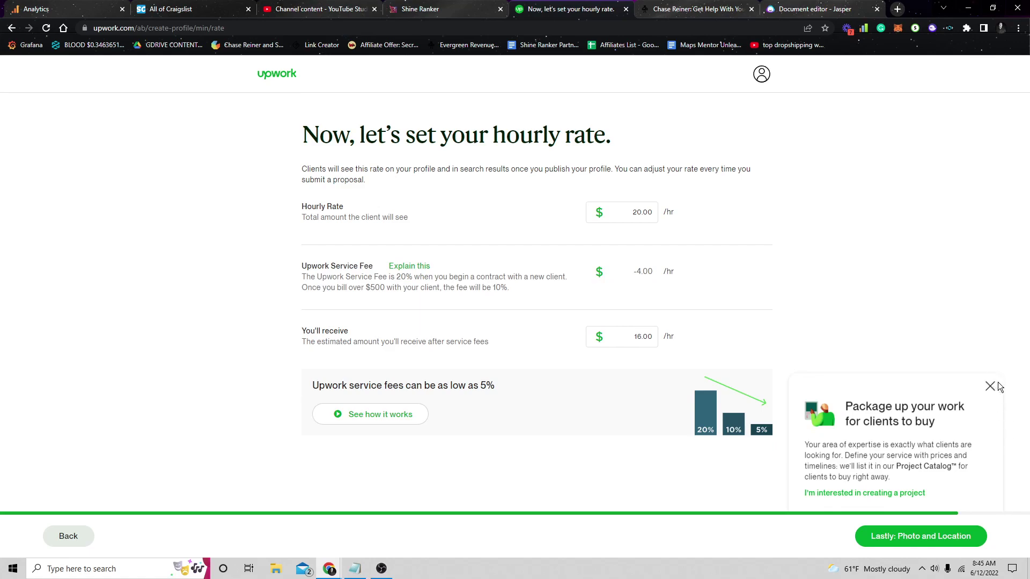
pyautogui.click(989, 385)
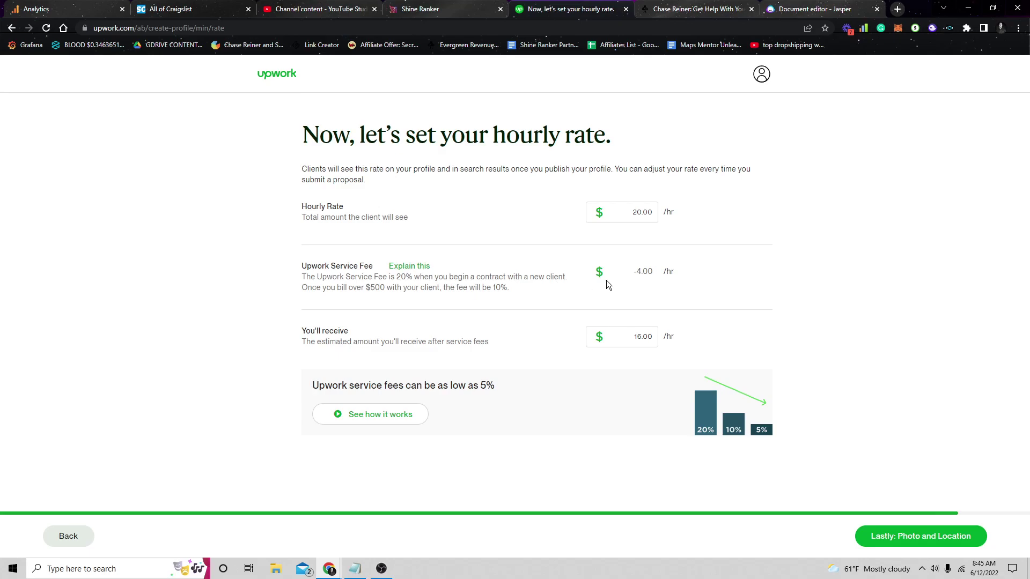
pyautogui.doubleClick(609, 215)
pyautogui.click(663, 262)
pyautogui.click(917, 536)
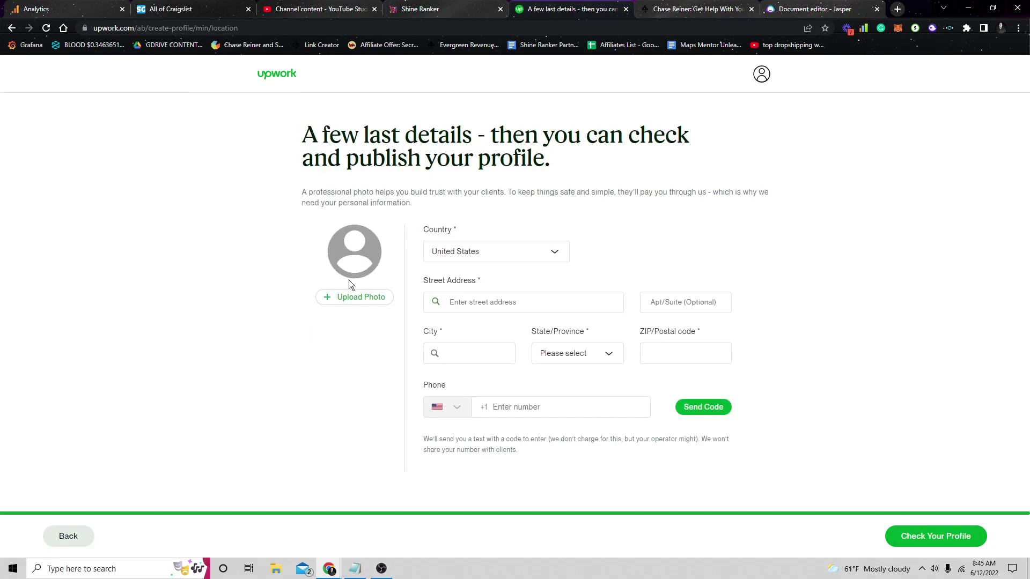
# Step: Add a profile photo, submit the Content Writer profile and browse recommended jobs
pyautogui.click(344, 299)
pyautogui.click(402, 313)
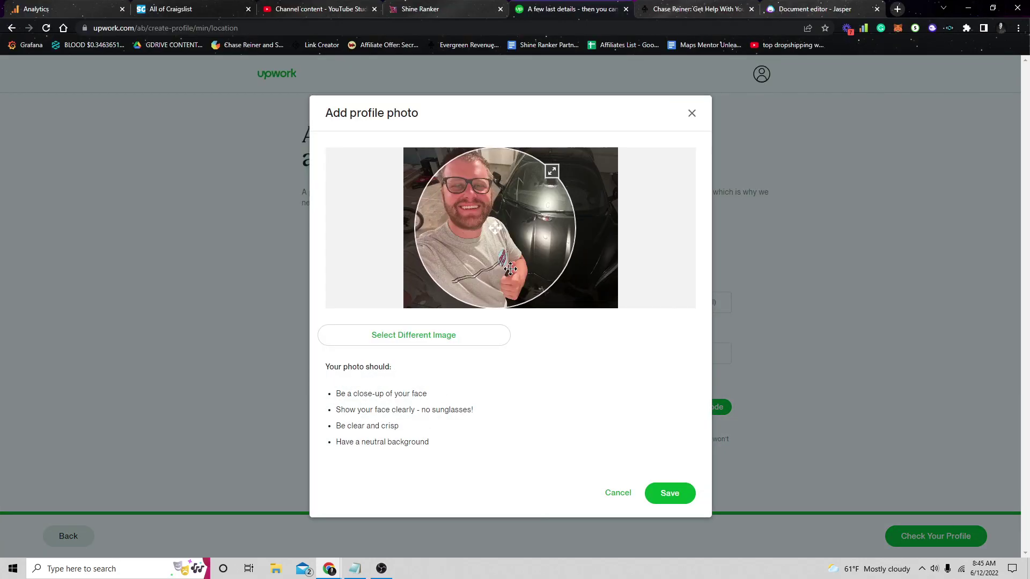
pyautogui.click(679, 494)
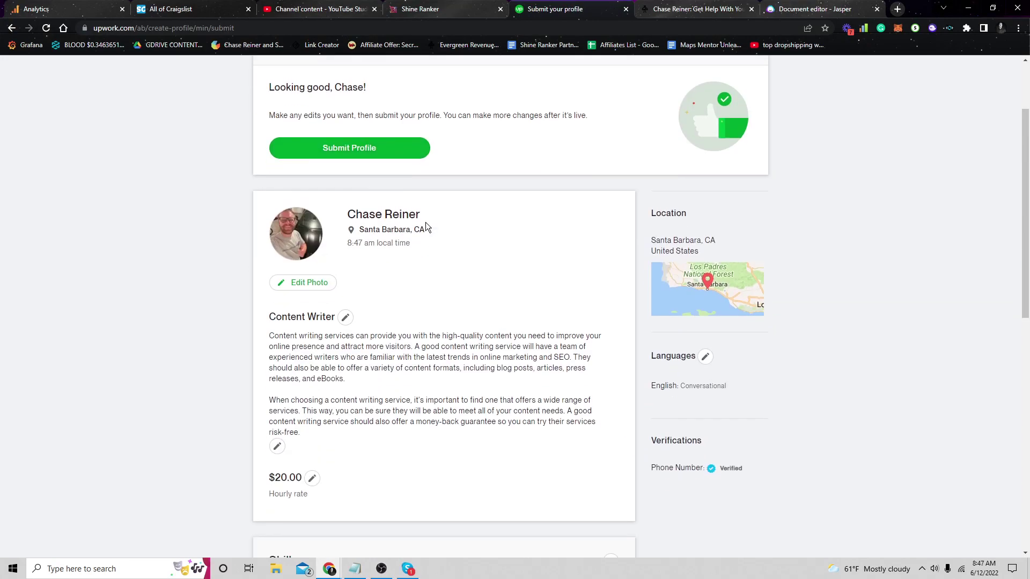
pyautogui.scroll(-3, 454, 242)
pyautogui.scroll(-2, 451, 238)
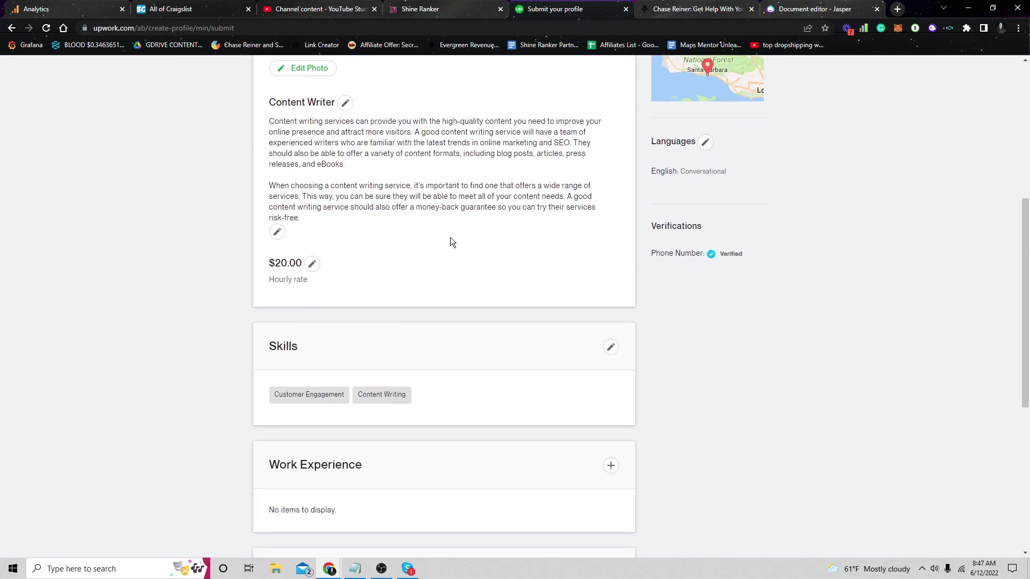
pyautogui.scroll(6, 447, 241)
pyautogui.click(349, 255)
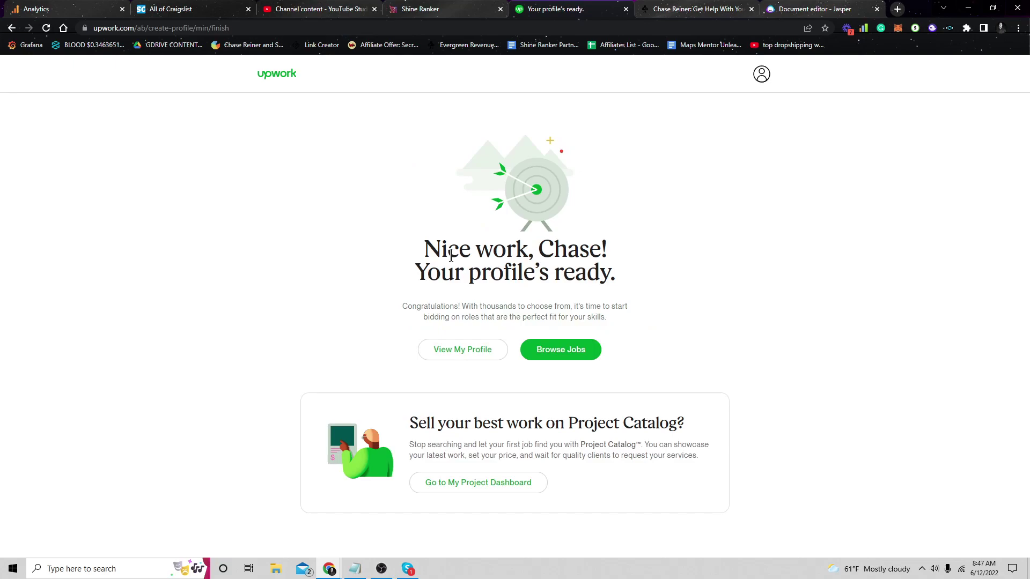
pyautogui.click(560, 353)
pyautogui.scroll(-1, 384, 308)
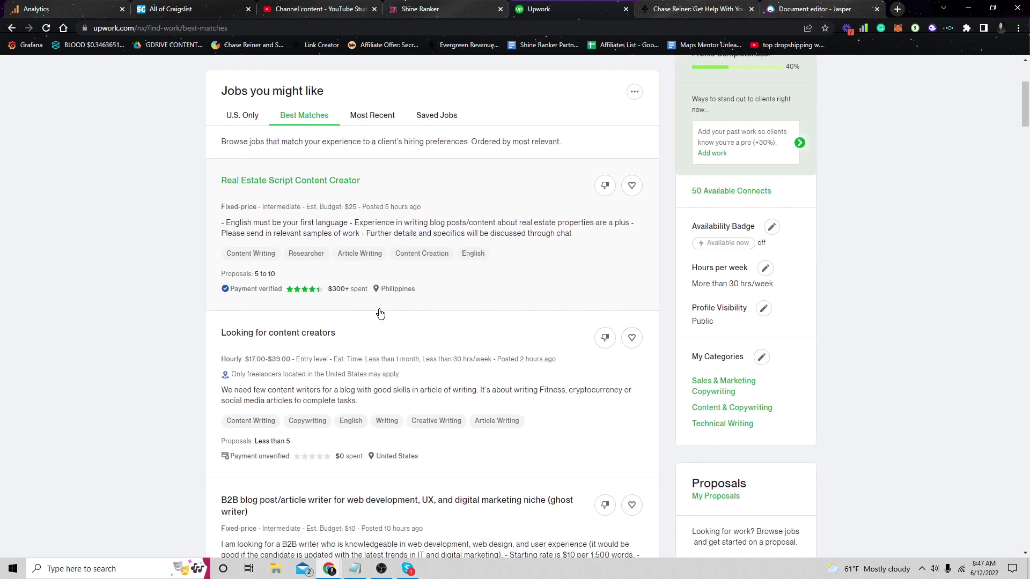
pyautogui.scroll(1, 394, 310)
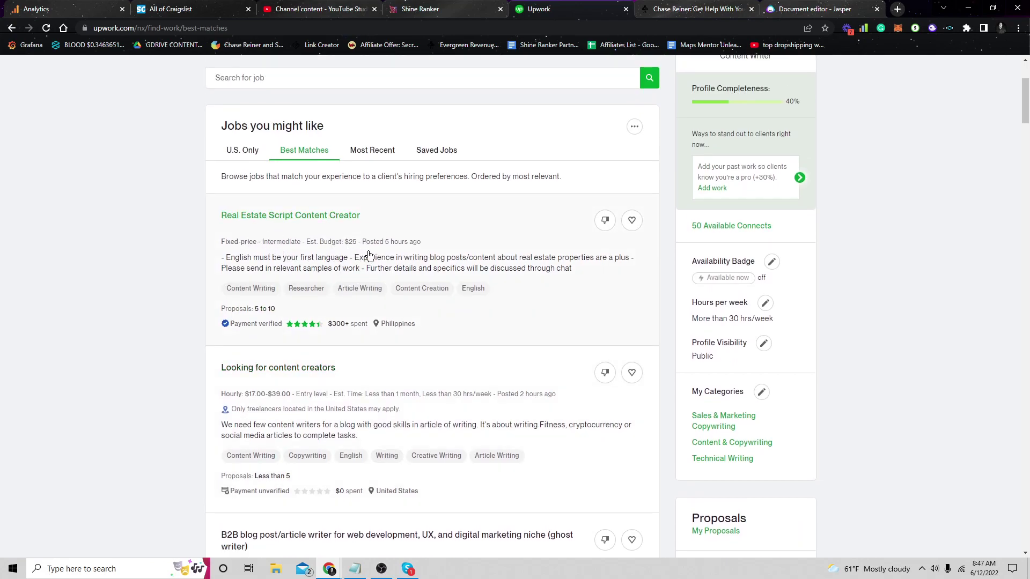
pyautogui.scroll(-1, 368, 256)
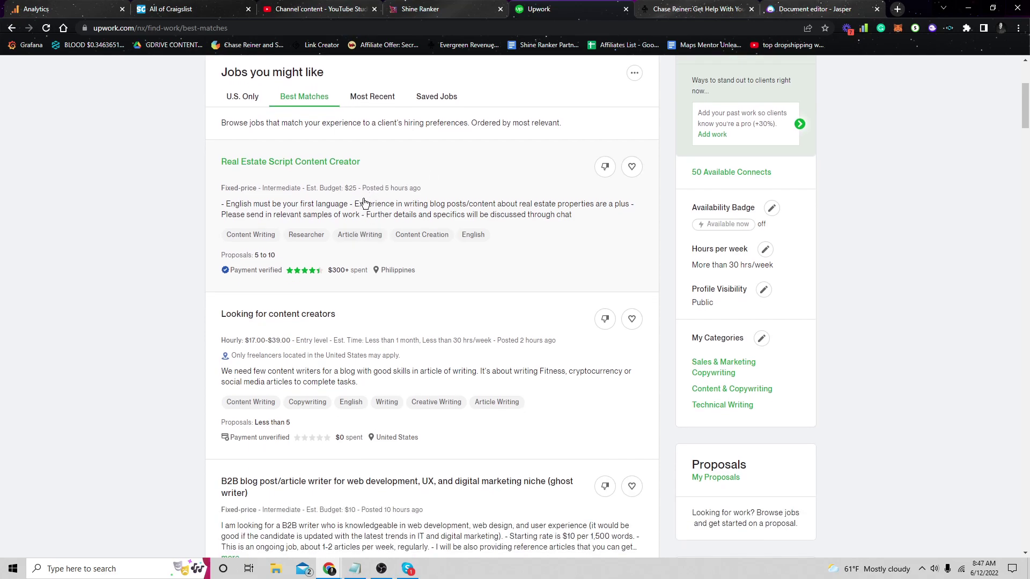
pyautogui.scroll(-2, 361, 270)
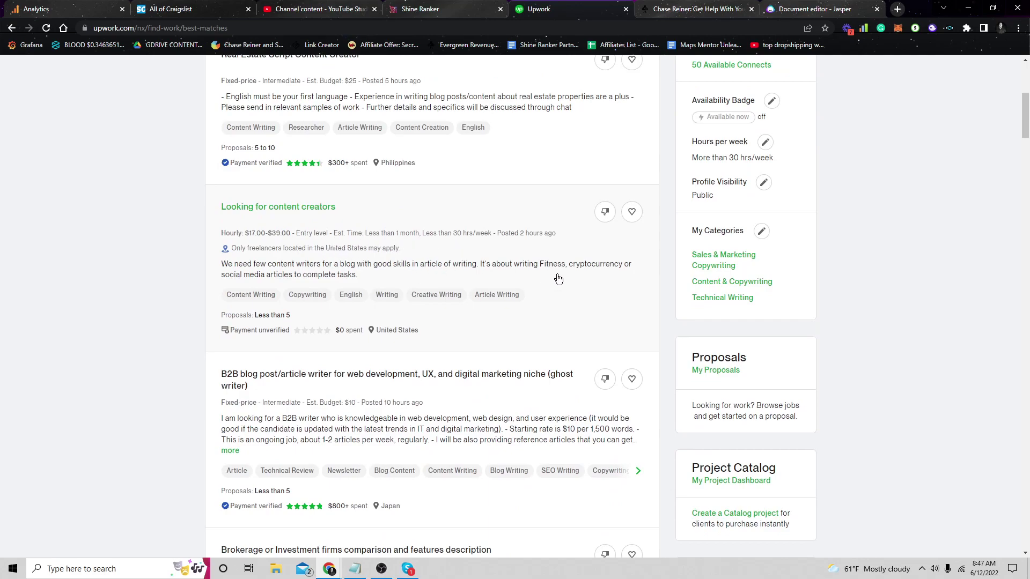
pyautogui.scroll(-2, 467, 290)
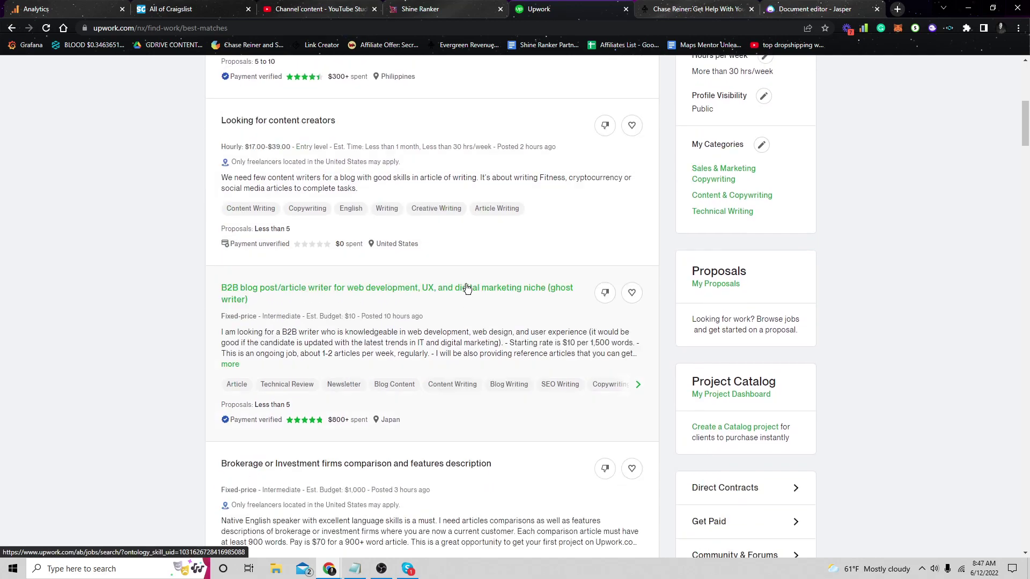
pyautogui.scroll(-1, 418, 274)
pyautogui.scroll(-1, 462, 402)
pyautogui.scroll(-3, 461, 449)
pyautogui.scroll(-2, 676, 411)
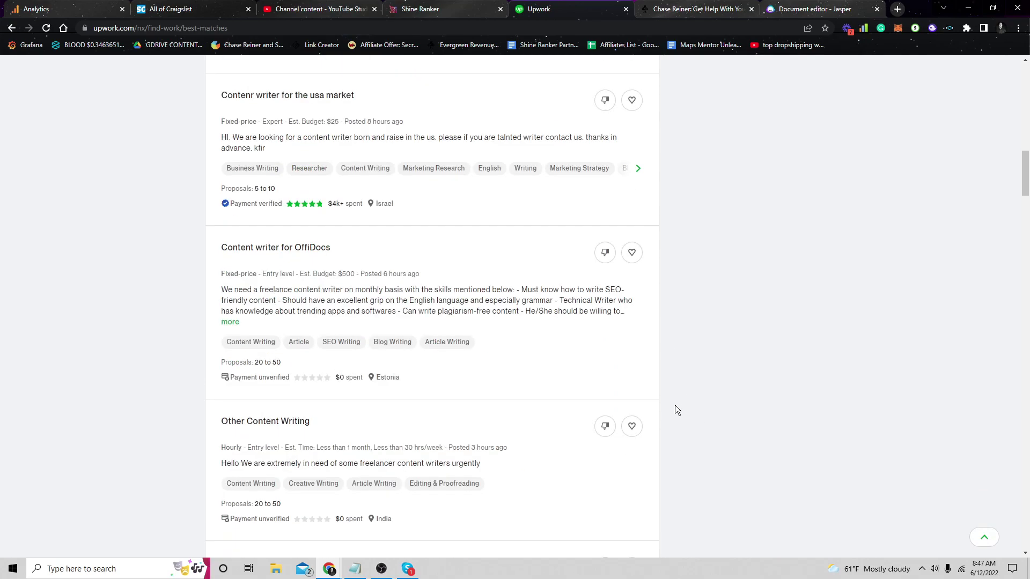
pyautogui.scroll(-3, 676, 402)
pyautogui.scroll(-2, 587, 386)
pyautogui.scroll(5, 496, 371)
pyautogui.scroll(4, 523, 403)
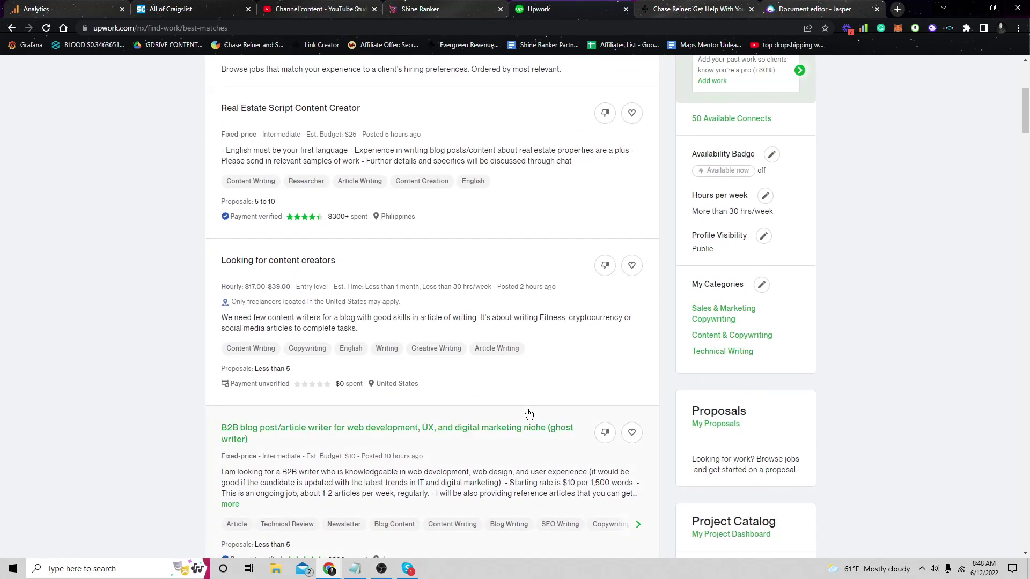
pyautogui.scroll(2, 490, 386)
pyautogui.scroll(2, 441, 373)
pyautogui.scroll(-1, 441, 373)
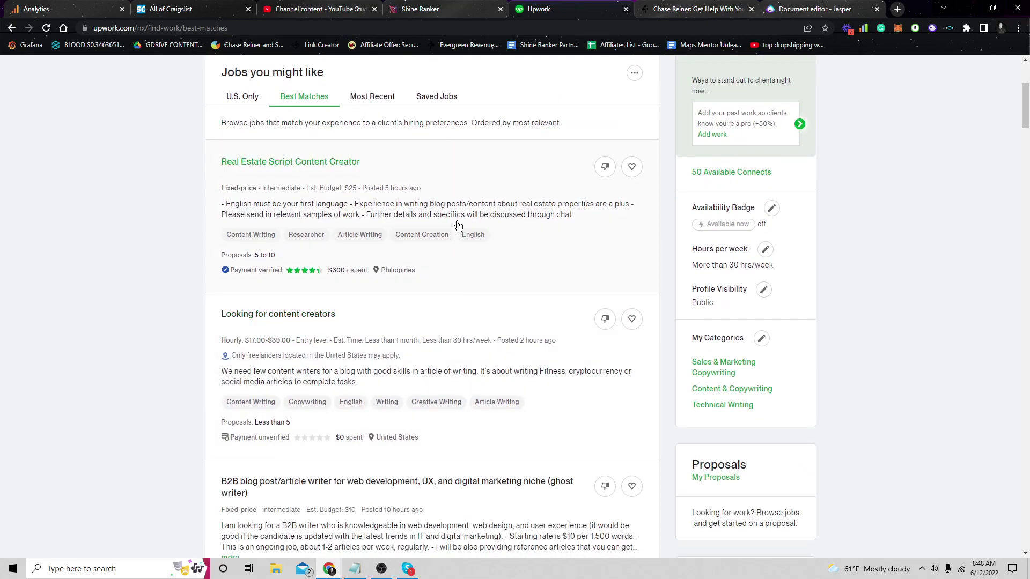
# Step: Start a proposal for the Real Estate Script Content Creator job, then return to the jobs list
pyautogui.click(456, 207)
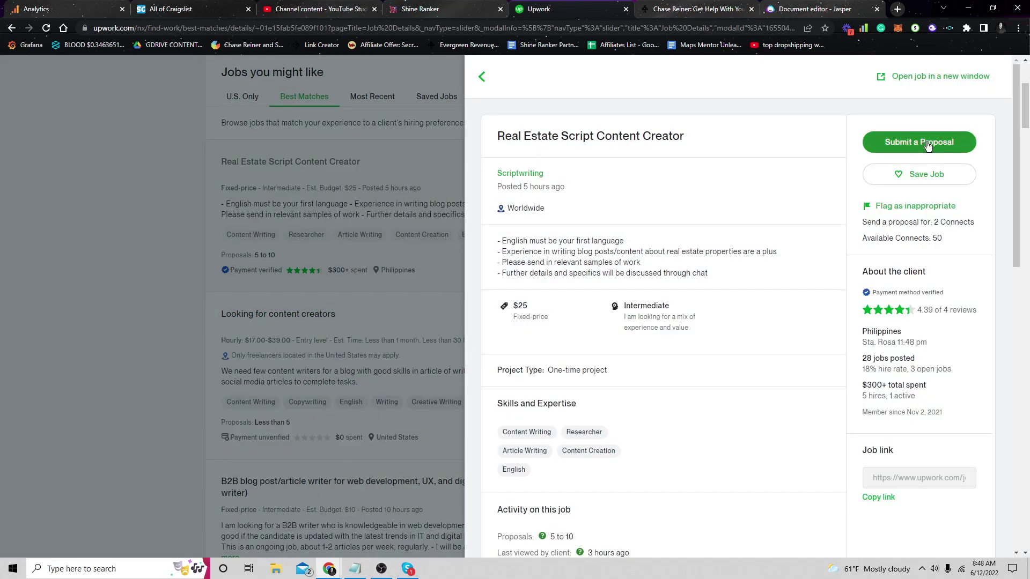
pyautogui.click(919, 141)
pyautogui.scroll(-8, 603, 351)
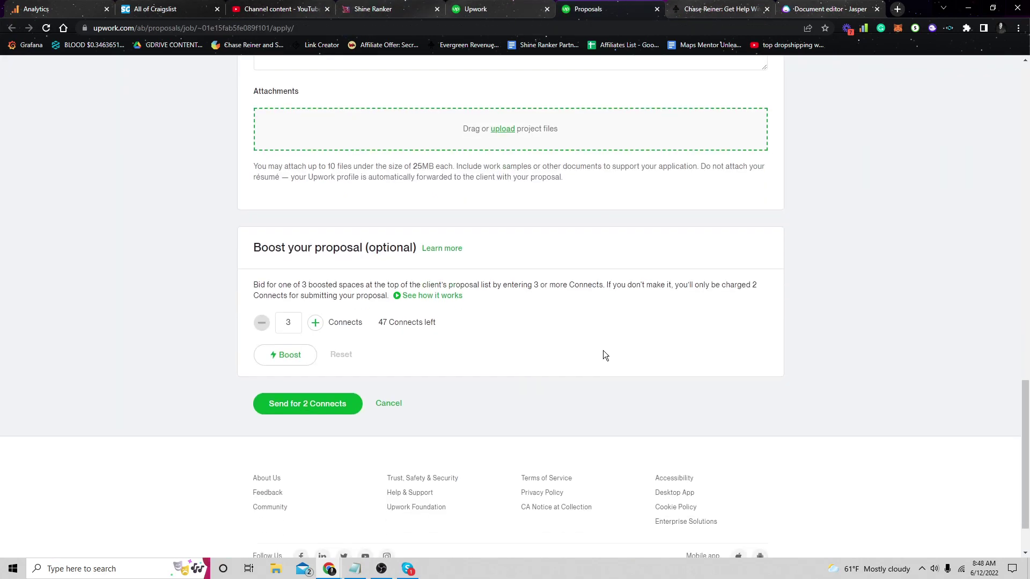
pyautogui.scroll(1, 492, 284)
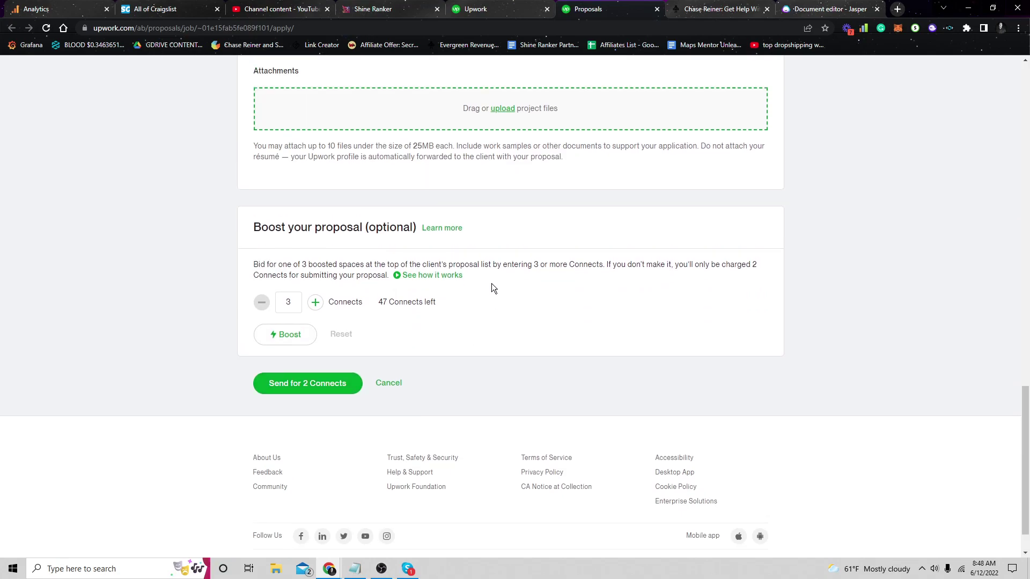
pyautogui.scroll(2, 544, 221)
pyautogui.scroll(2, 373, 361)
pyautogui.scroll(-1, 387, 288)
pyautogui.scroll(-3, 387, 288)
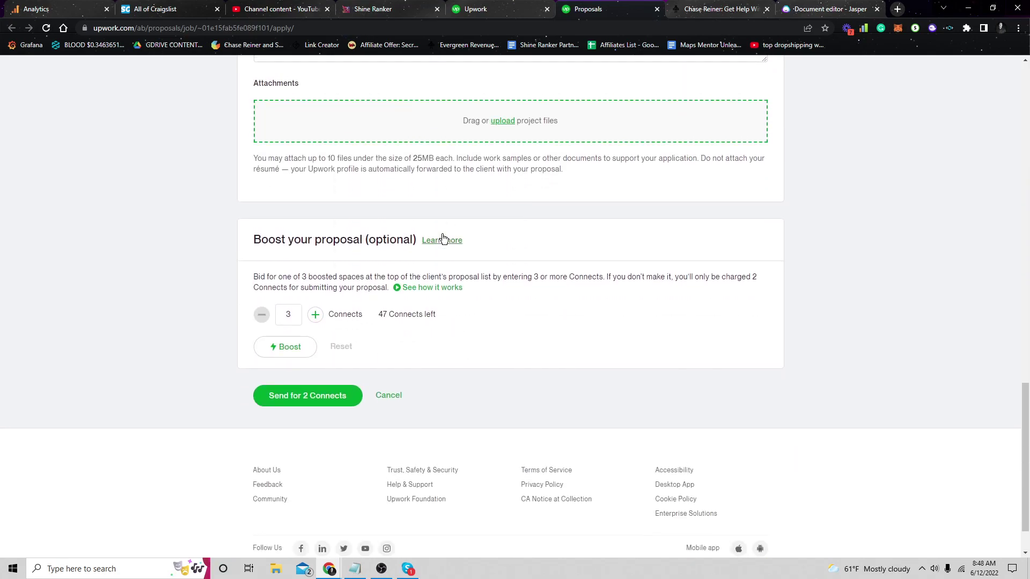
pyautogui.scroll(3, 552, 324)
pyautogui.scroll(5, 553, 324)
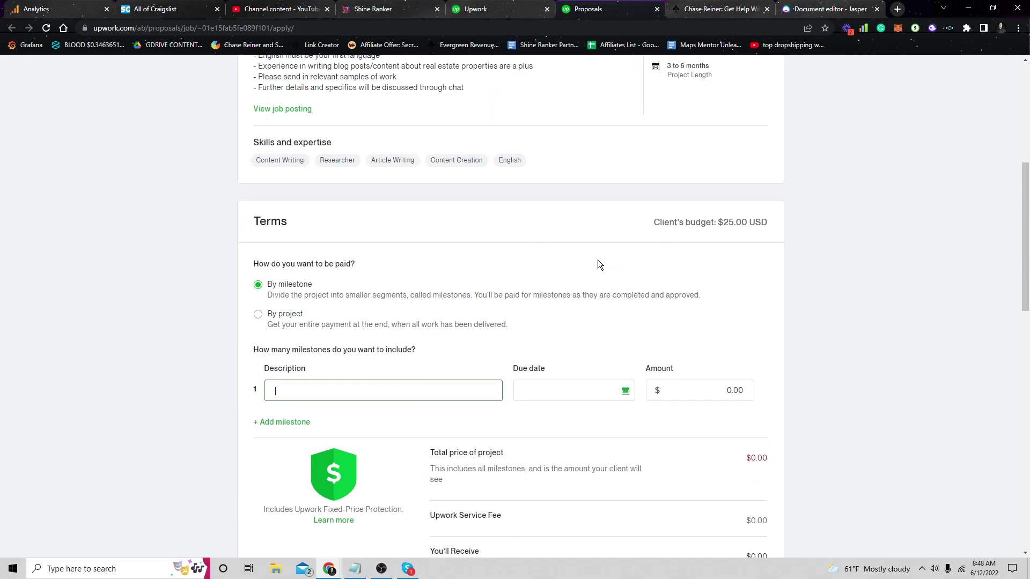
pyautogui.scroll(5, 598, 260)
pyautogui.scroll(3, 677, 325)
pyautogui.click(476, 8)
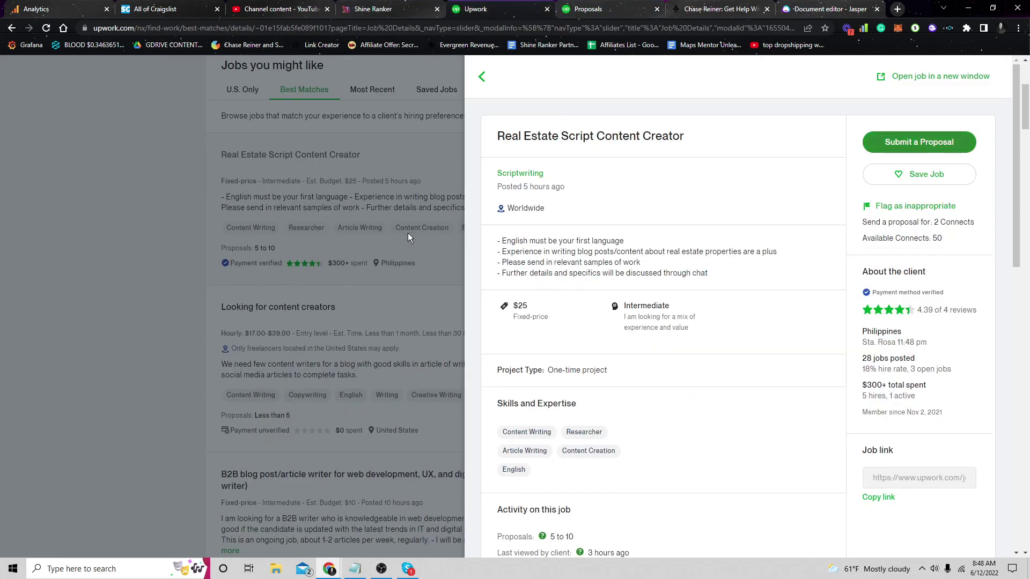
pyautogui.click(389, 400)
pyautogui.scroll(-5, 524, 382)
pyautogui.scroll(-5, 524, 383)
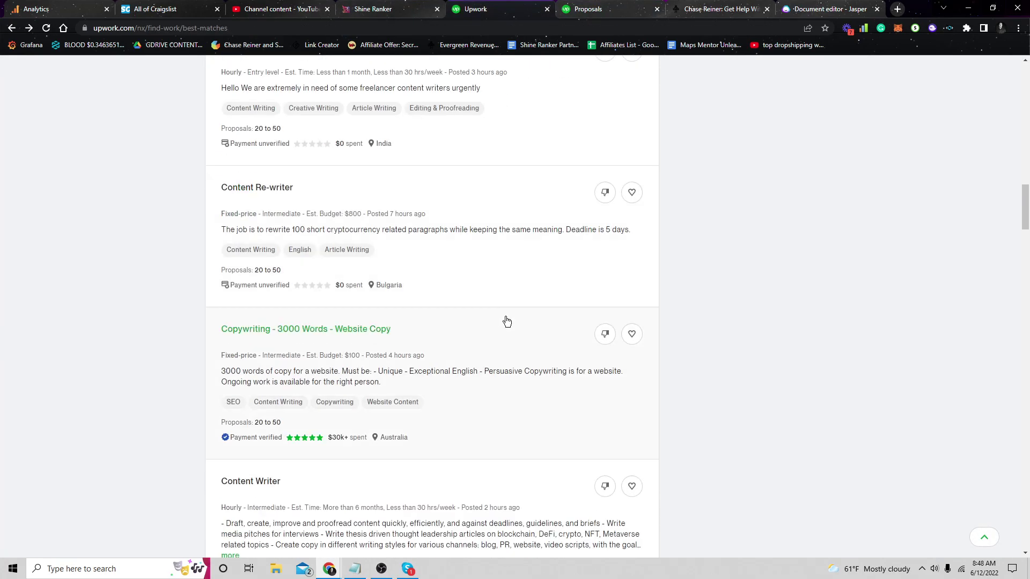
pyautogui.scroll(-3, 516, 321)
pyautogui.scroll(4, 635, 249)
pyautogui.scroll(6, 659, 242)
pyautogui.scroll(5, 659, 239)
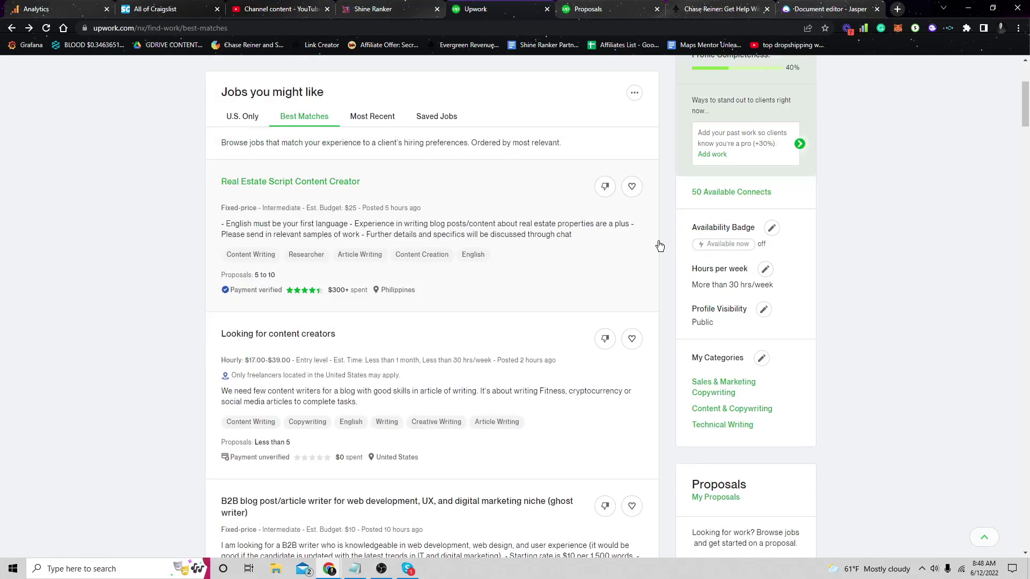
pyautogui.scroll(5, 659, 239)
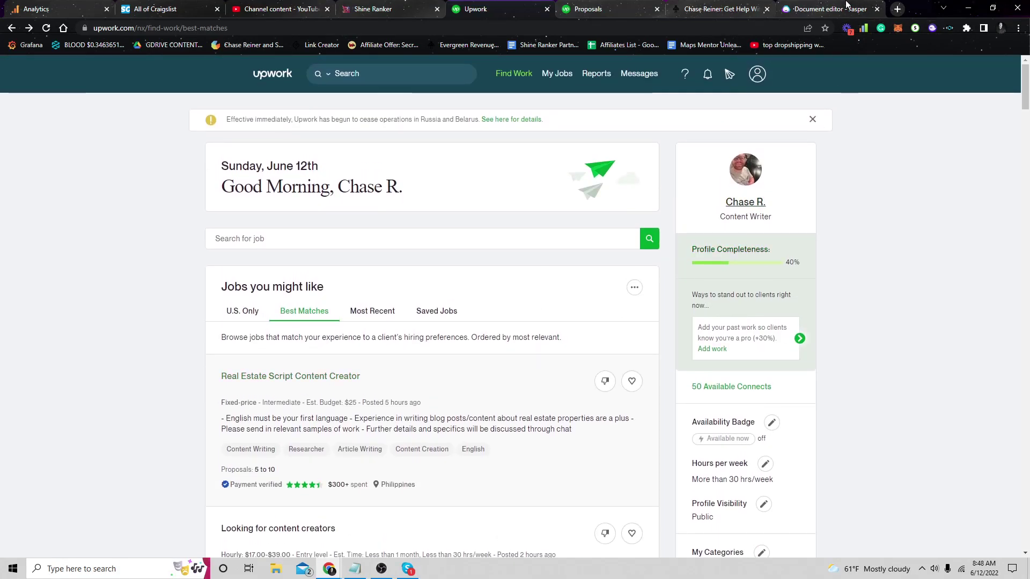
# Step: Generate the paleo health tips article in Jasper with an intro and numbered tips
pyautogui.click(807, 8)
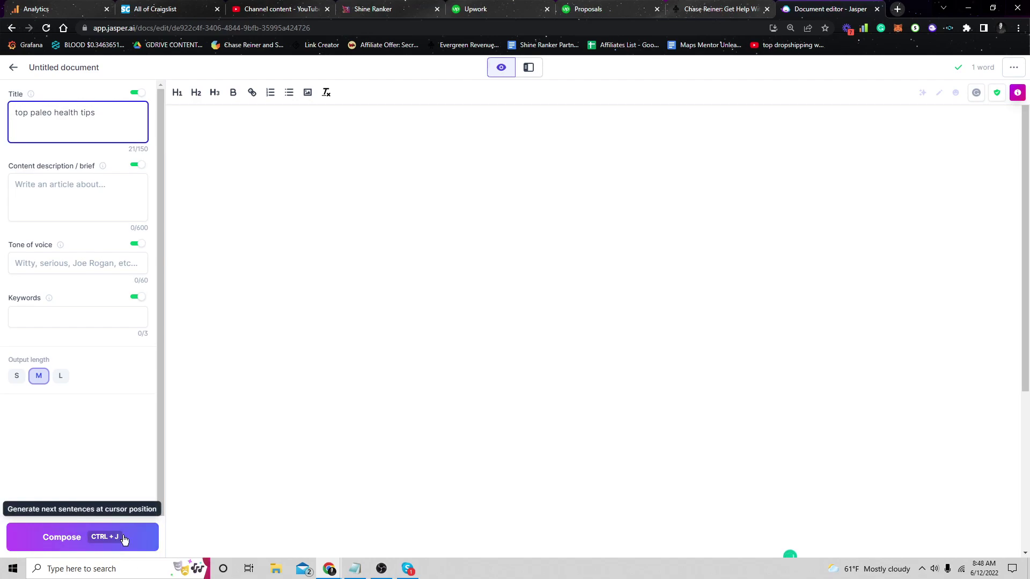
pyautogui.click(361, 286)
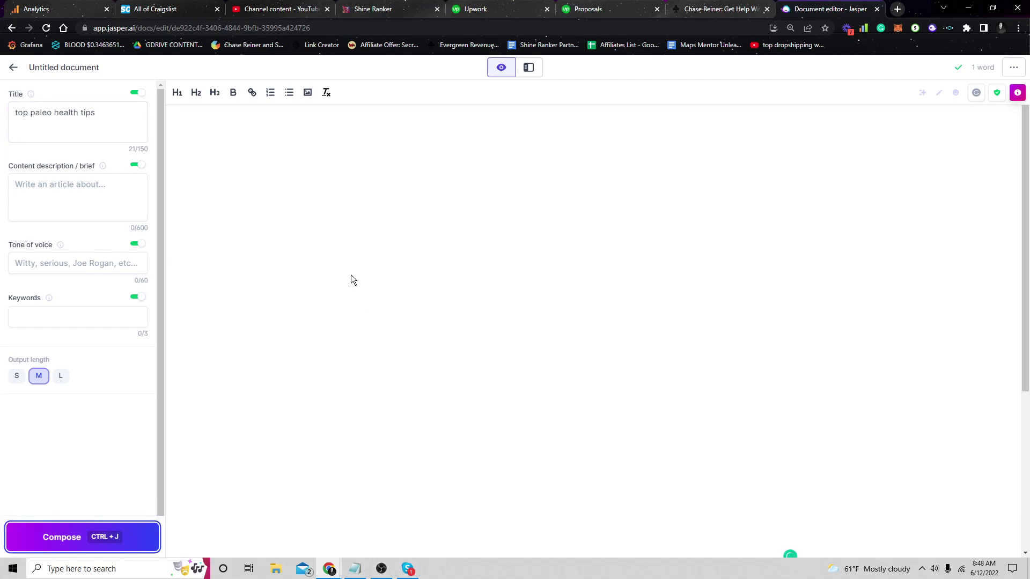
pyautogui.click(121, 536)
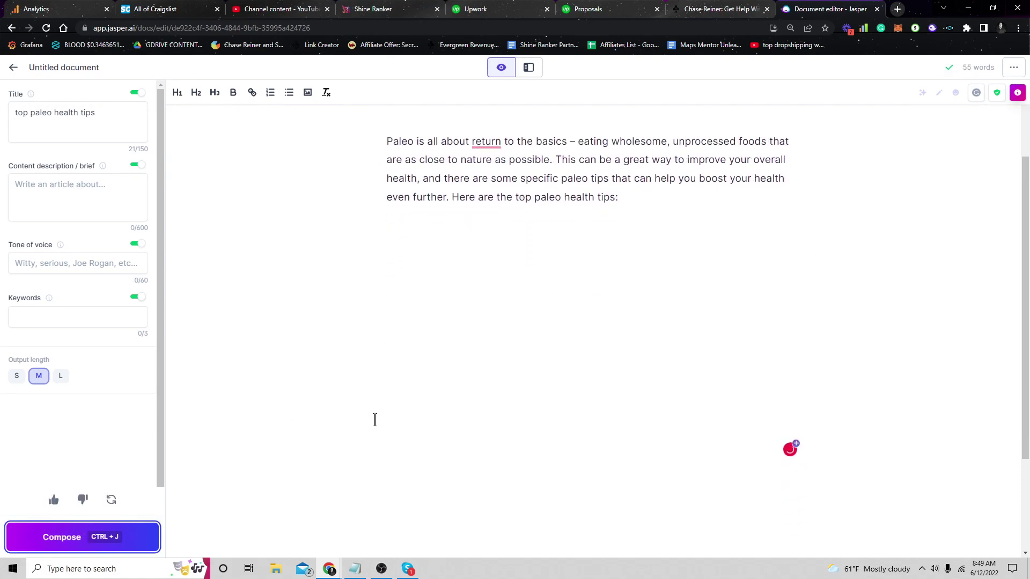
pyautogui.click(563, 282)
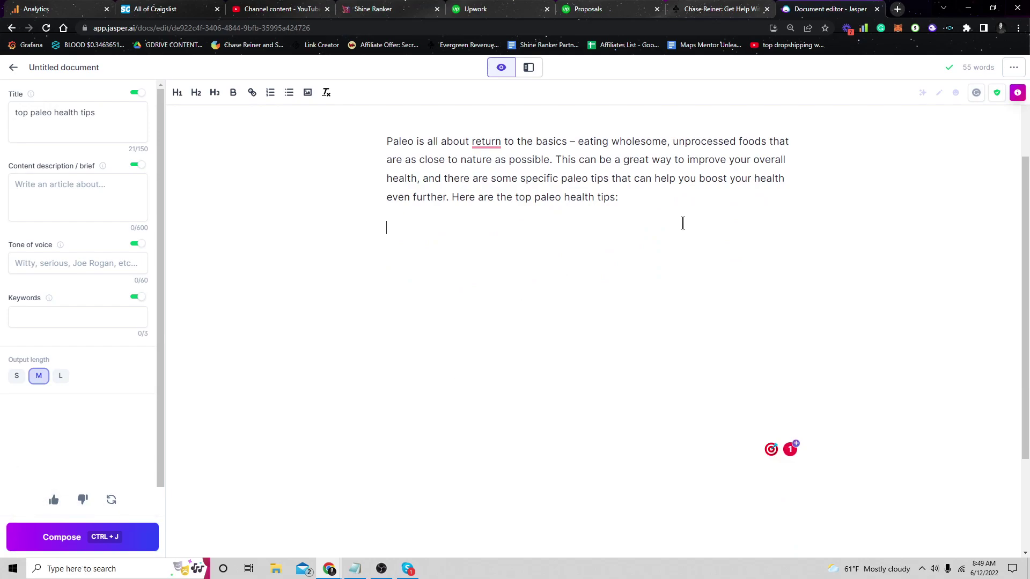
pyautogui.click(82, 536)
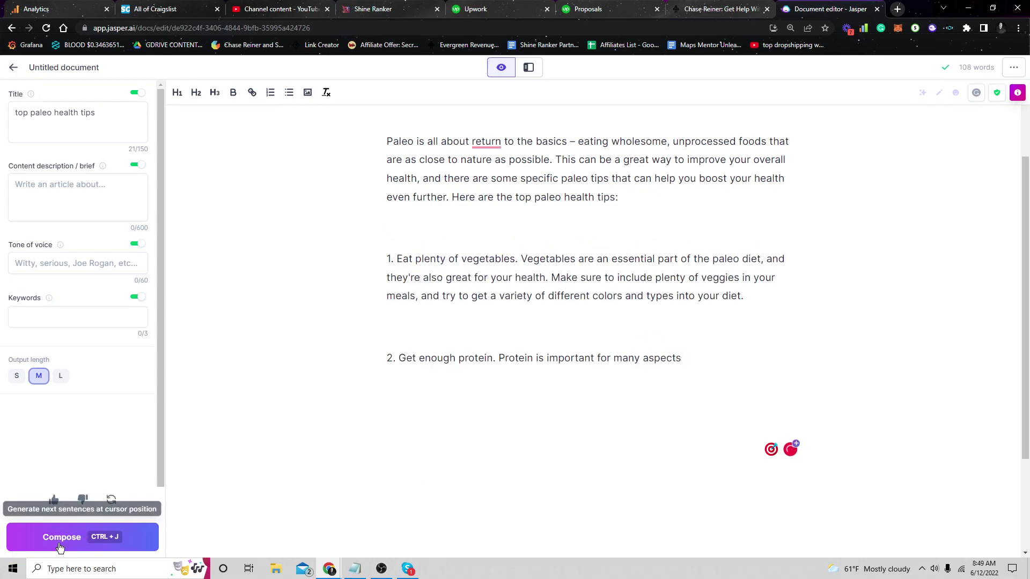
pyautogui.click(82, 536)
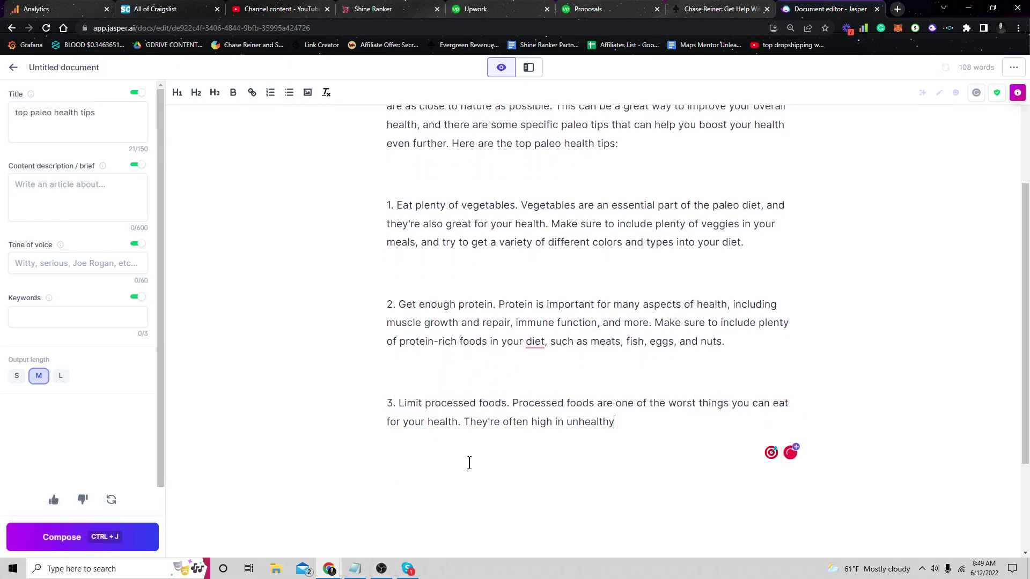
pyautogui.hotkey('ctrl', 'Return')
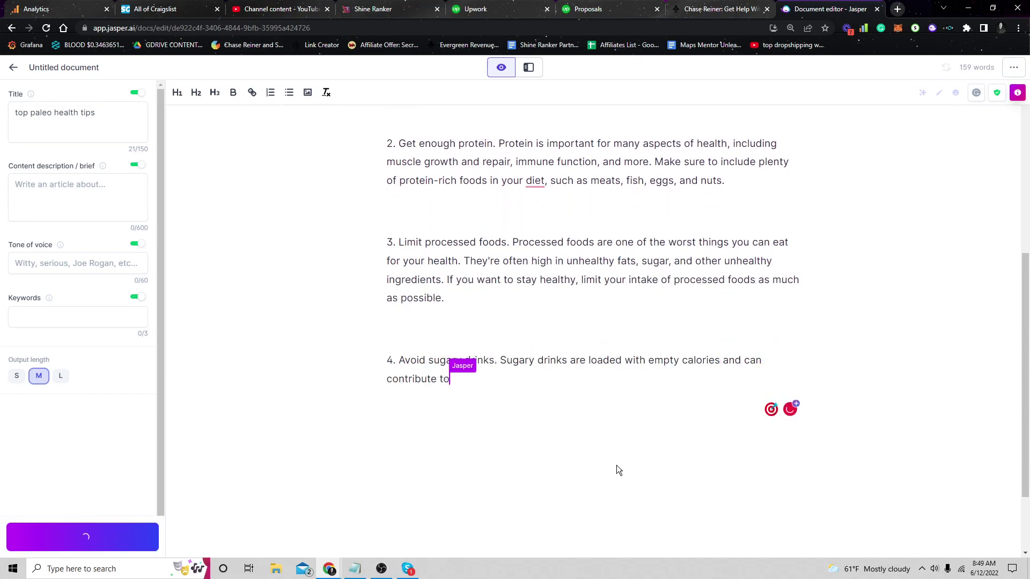
pyautogui.scroll(3, 616, 465)
pyautogui.scroll(-2, 580, 388)
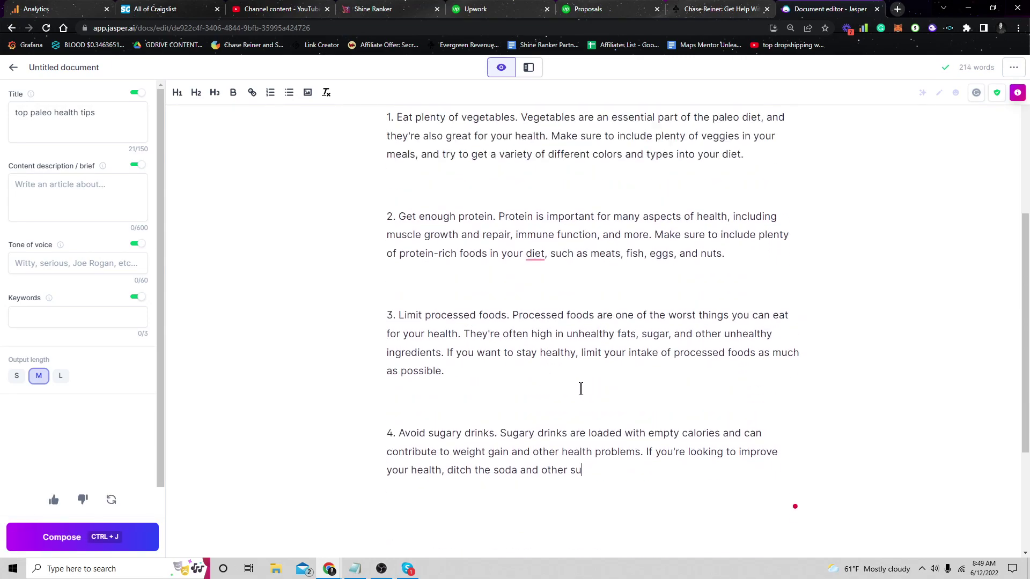
pyautogui.scroll(3, 580, 389)
pyautogui.scroll(-1, 547, 330)
# Step: Delete the blank lines between the tips and above the intro paragraph
pyautogui.click(502, 301)
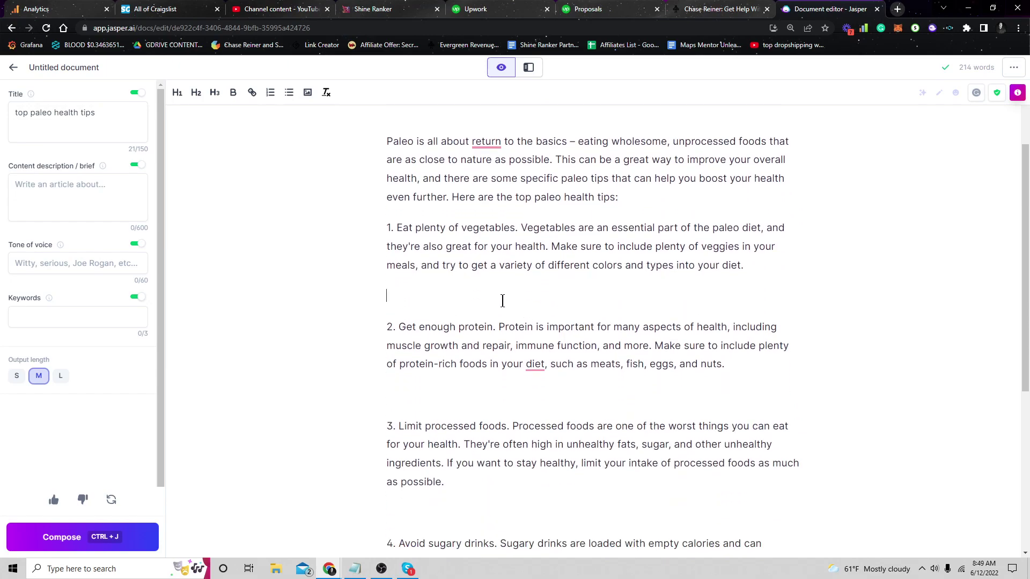
pyautogui.press('BackSpace')
pyautogui.click(480, 394)
pyautogui.press('BackSpace')
pyautogui.click(532, 482)
pyautogui.press('BackSpace')
pyautogui.scroll(-1, 616, 445)
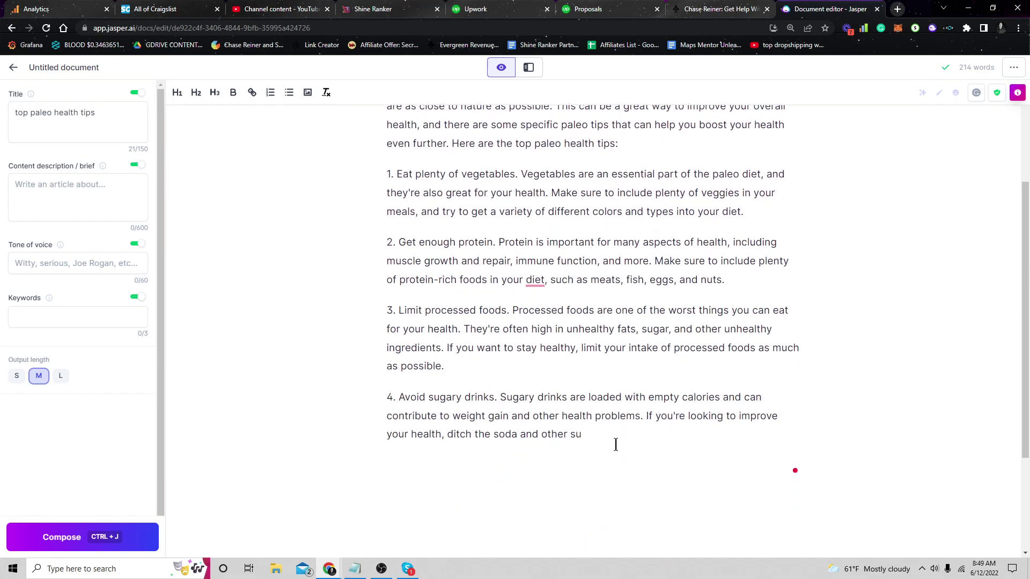
pyautogui.scroll(3, 616, 444)
pyautogui.scroll(-2, 451, 233)
pyautogui.scroll(3, 427, 209)
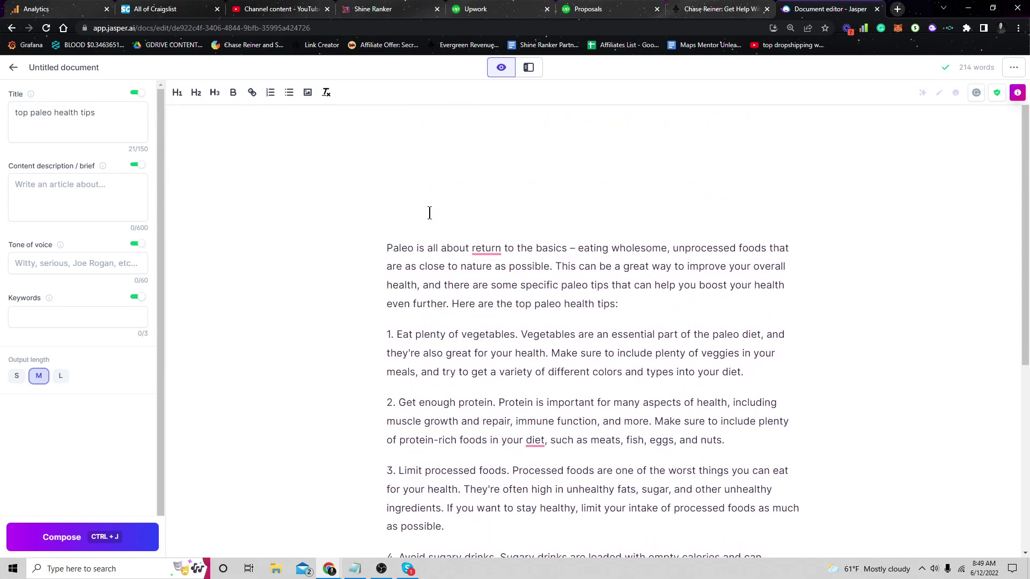
pyautogui.click(386, 248)
pyautogui.press('BackSpace')
pyautogui.press('BackSpace')
pyautogui.press('BackSpace')
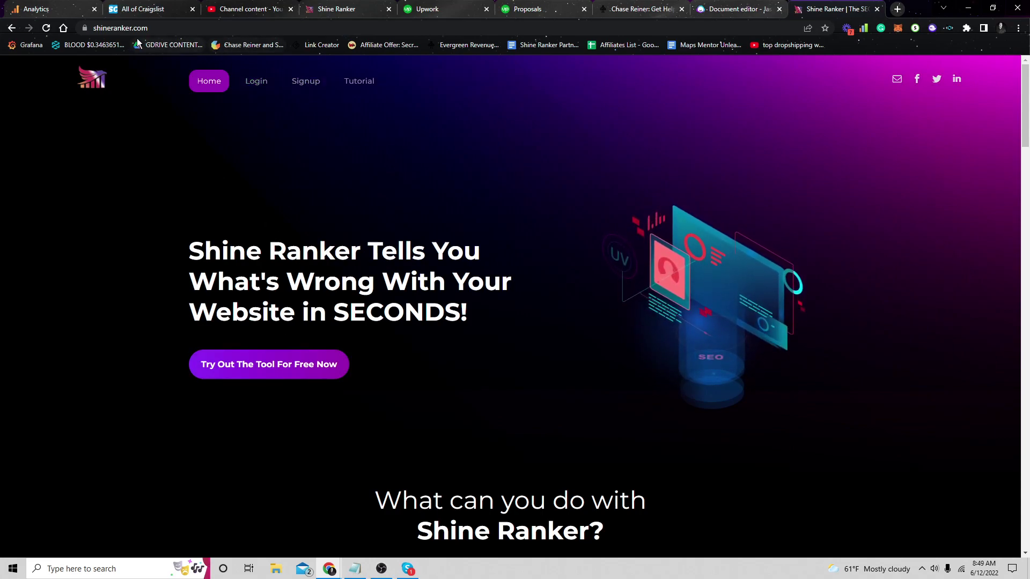
# Step: Log in to Shine Ranker, copy the Jasper article and open the Content Editor keyword field
pyautogui.click(256, 81)
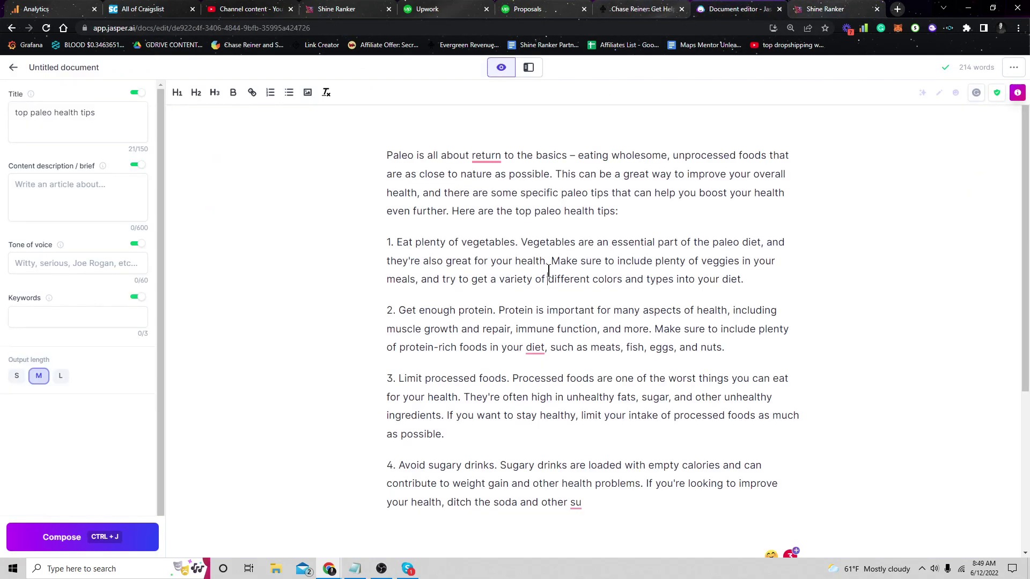
pyautogui.hotkey('ctrl', 'a')
pyautogui.hotkey('ctrl', 'c')
pyautogui.click(832, 9)
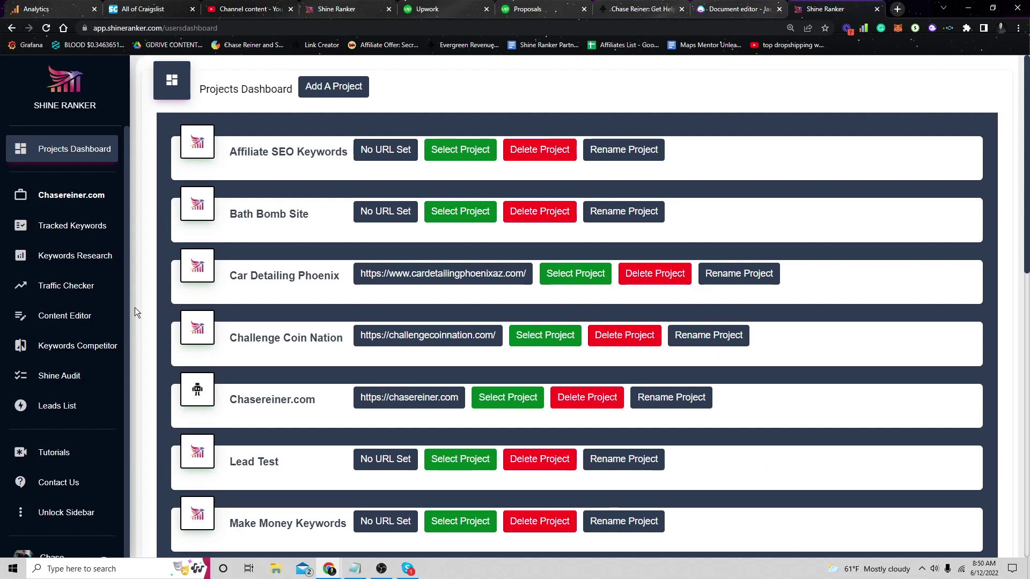
pyautogui.click(98, 314)
pyautogui.click(365, 165)
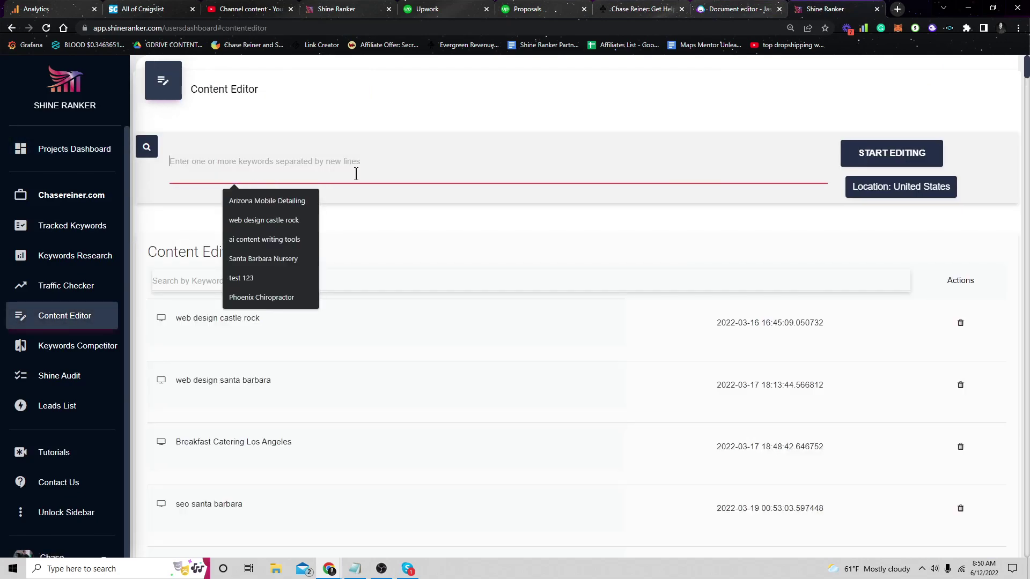
pyautogui.write('best paleo health tips')
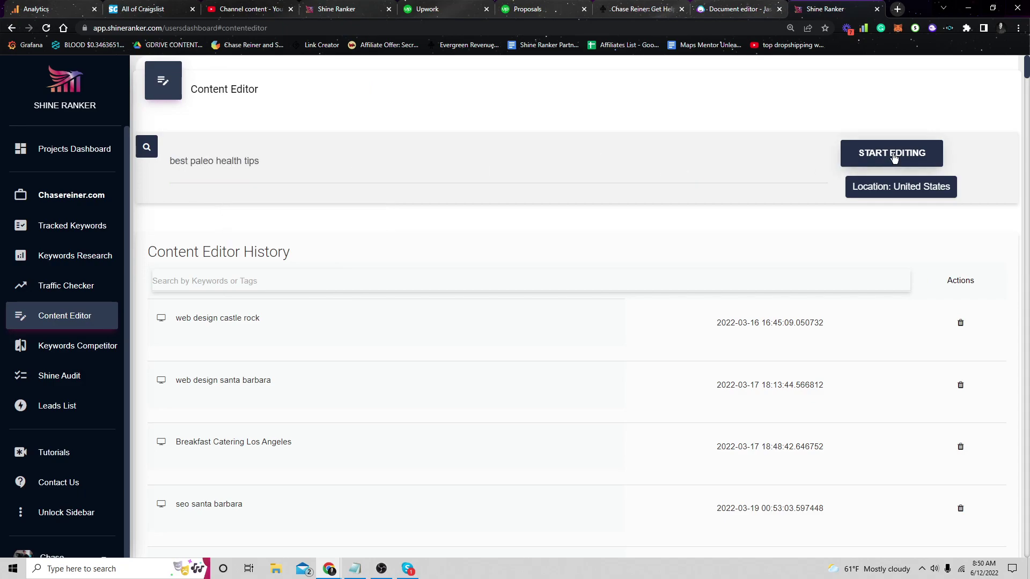
# Step: Paste the 214-word paleo article into the Content Editor for scoring, then deselect it in Jasper
pyautogui.click(892, 153)
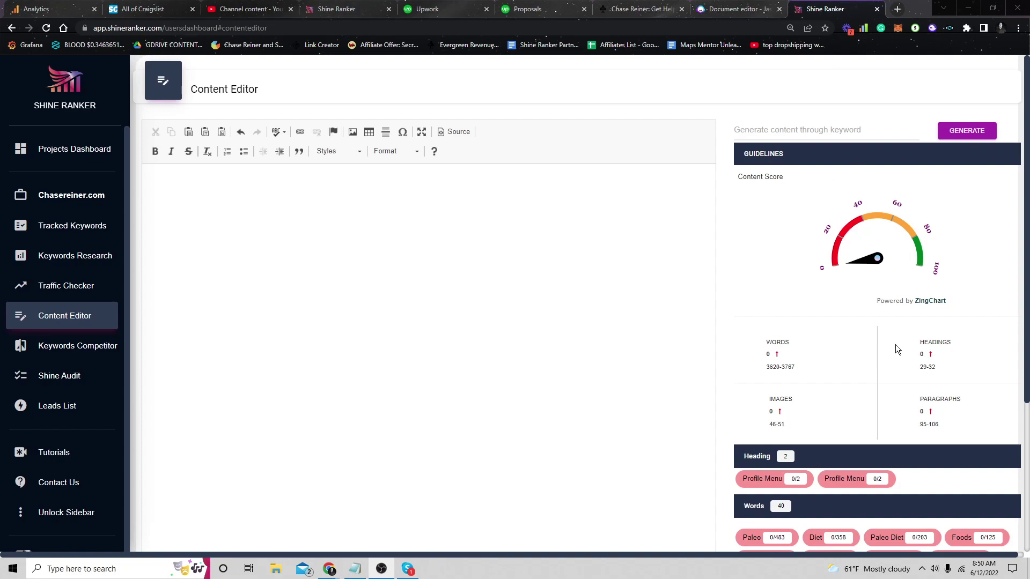
pyautogui.scroll(-1, 805, 361)
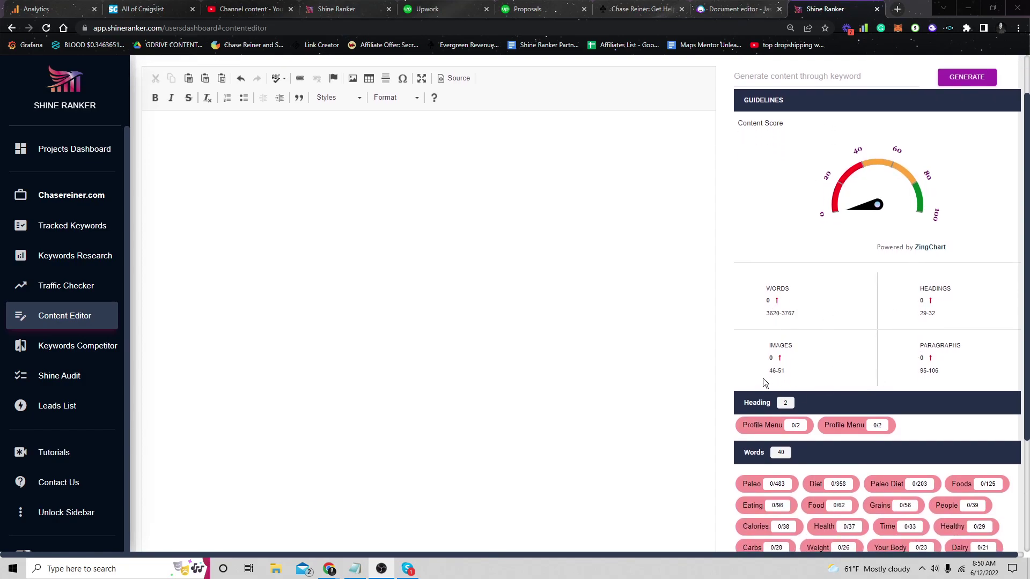
pyautogui.scroll(-3, 807, 389)
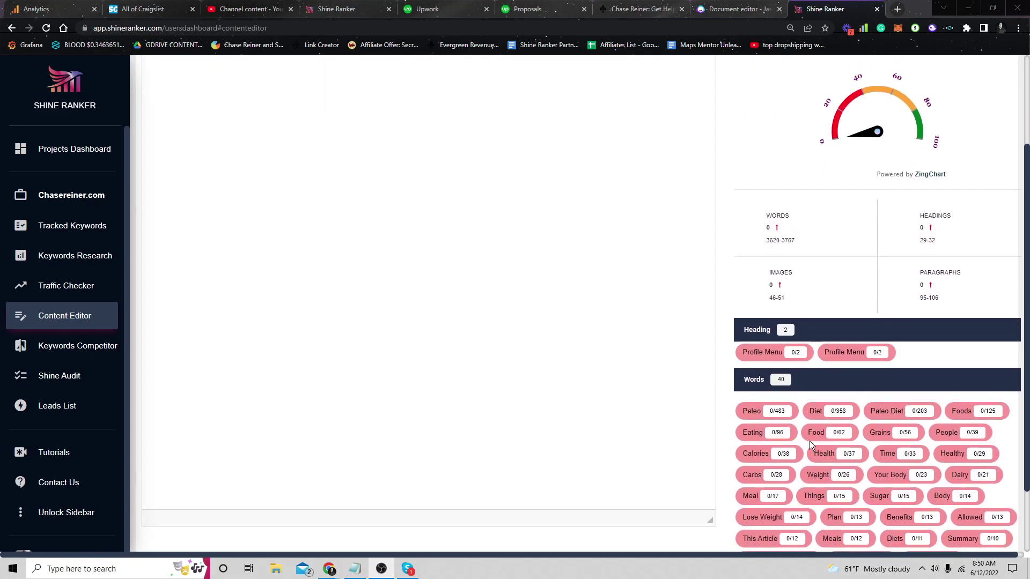
pyautogui.scroll(5, 809, 441)
pyautogui.click(380, 277)
pyautogui.hotkey('ctrl', 'v')
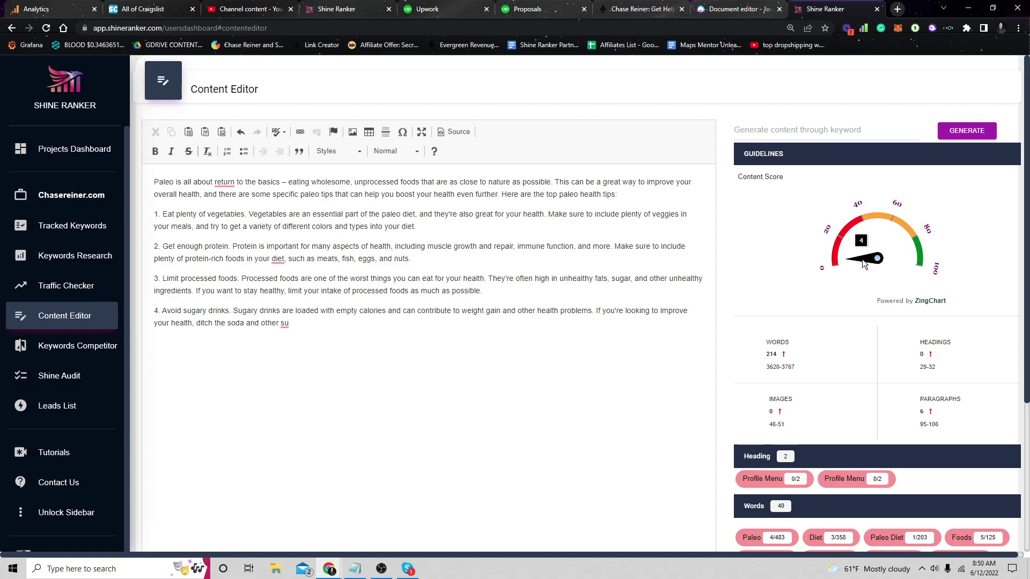
pyautogui.scroll(-3, 903, 265)
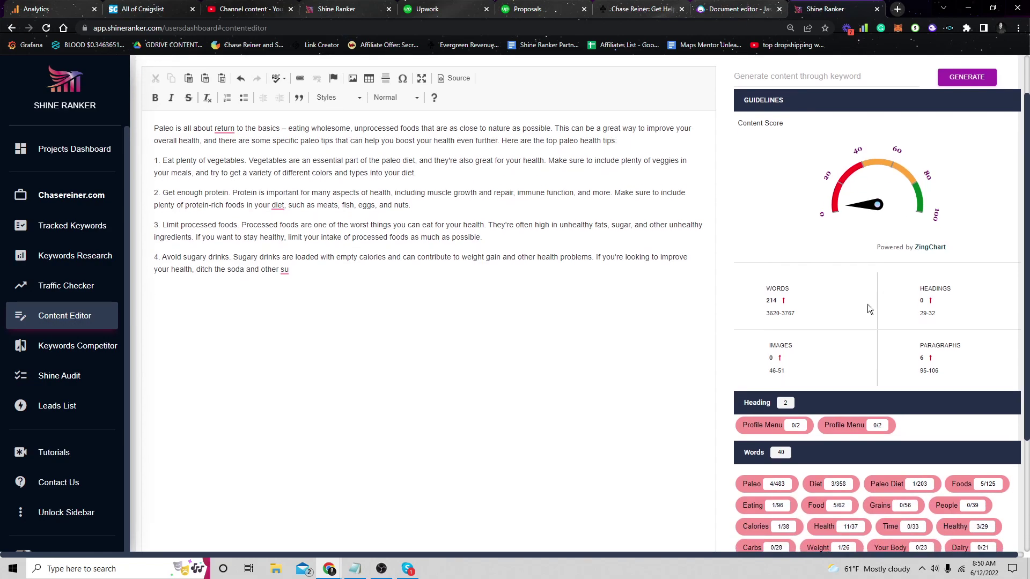
pyautogui.scroll(3, 845, 273)
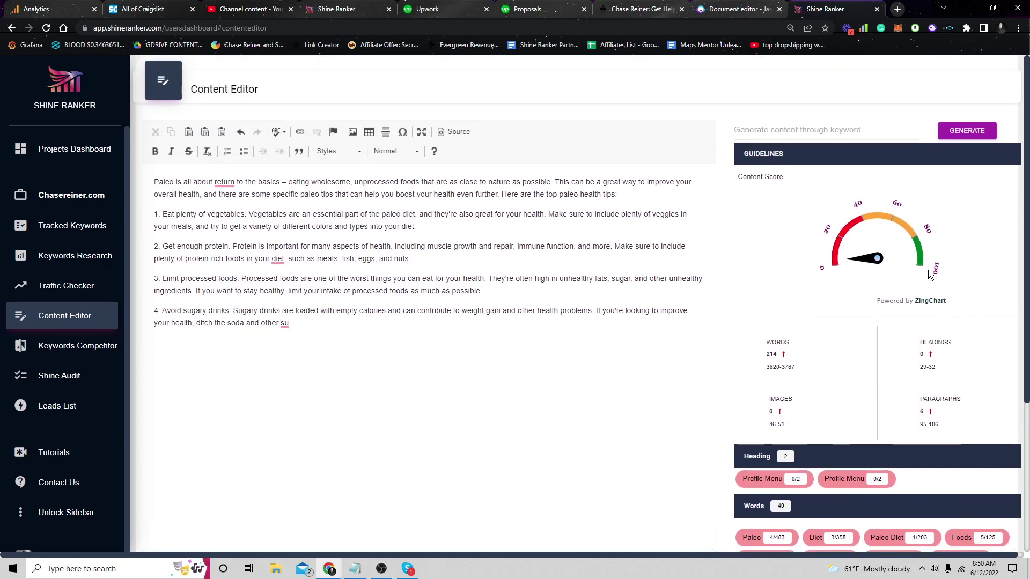
pyautogui.scroll(-1, 819, 358)
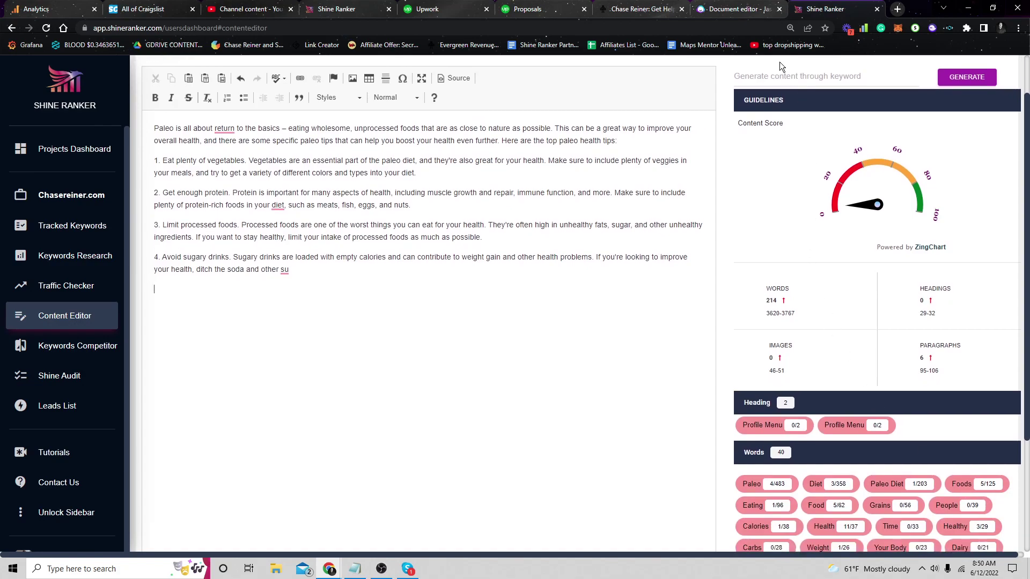
pyautogui.click(735, 8)
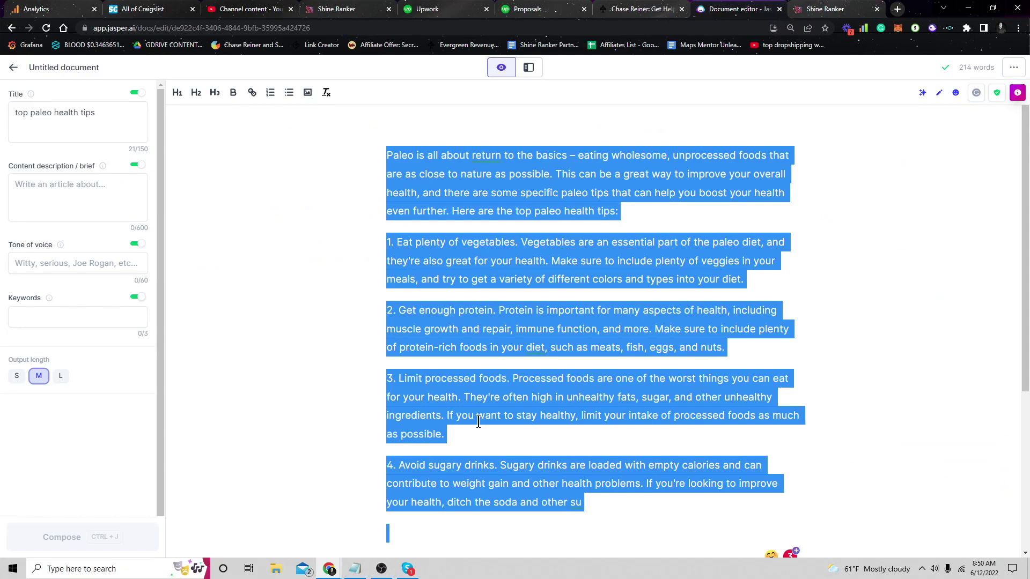
pyautogui.click(643, 535)
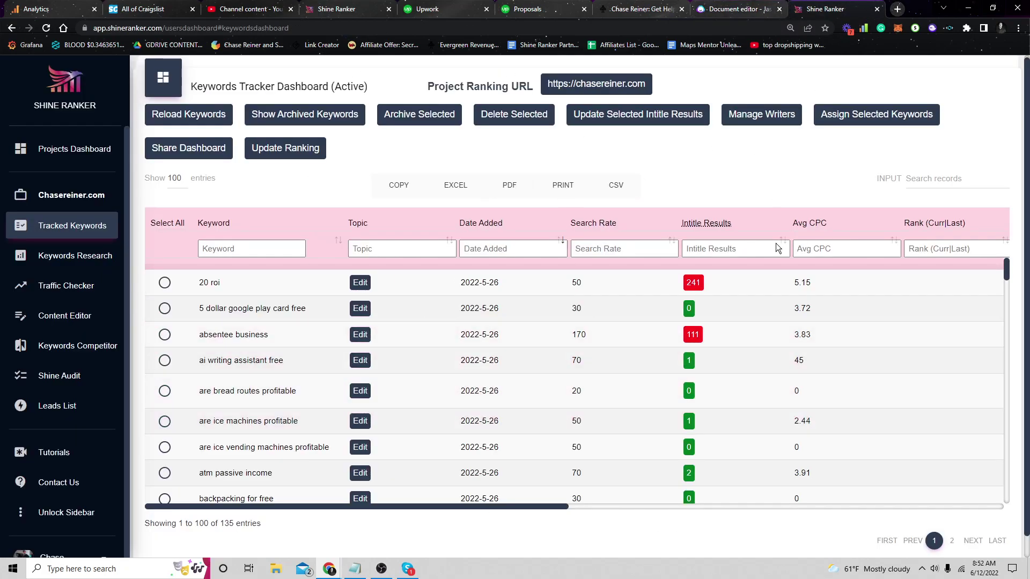
# Step: Load chasereiner.com/shine, the Shine Ranker annual pass sales page, in a new tab
pyautogui.click(896, 9)
pyautogui.write('chasereiner.com/shine')
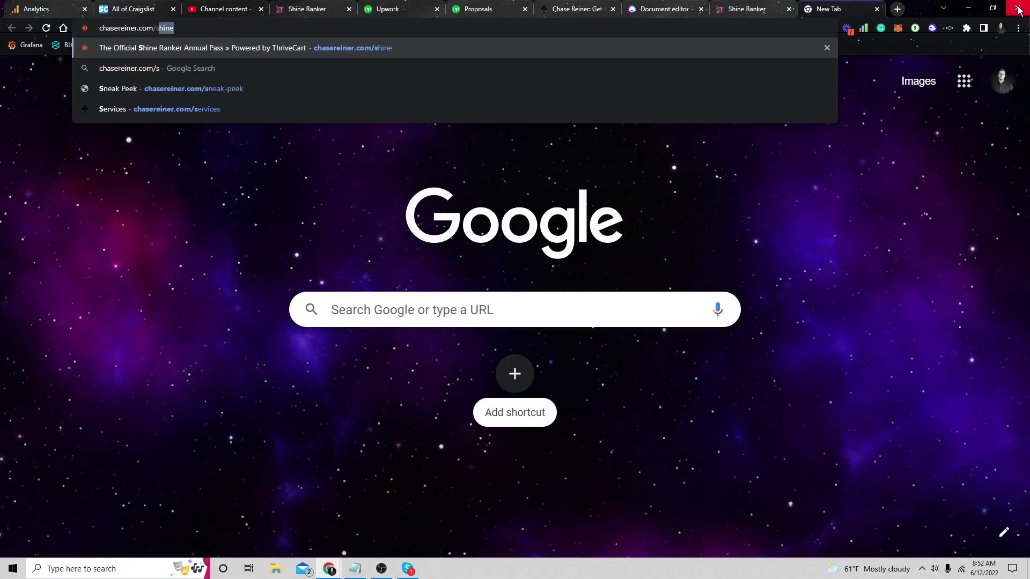
pyautogui.press('Return')
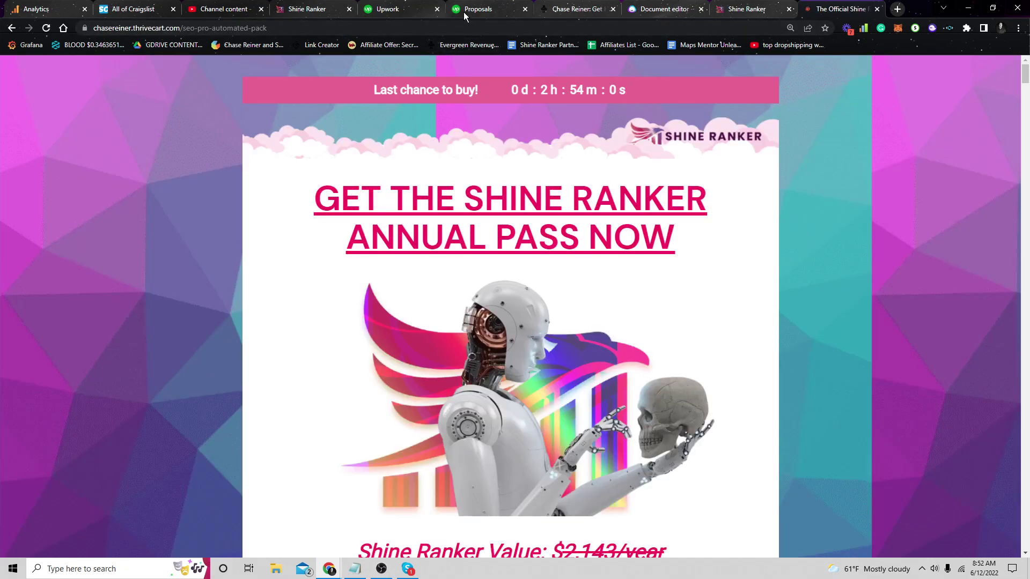
pyautogui.scroll(-3, 537, 175)
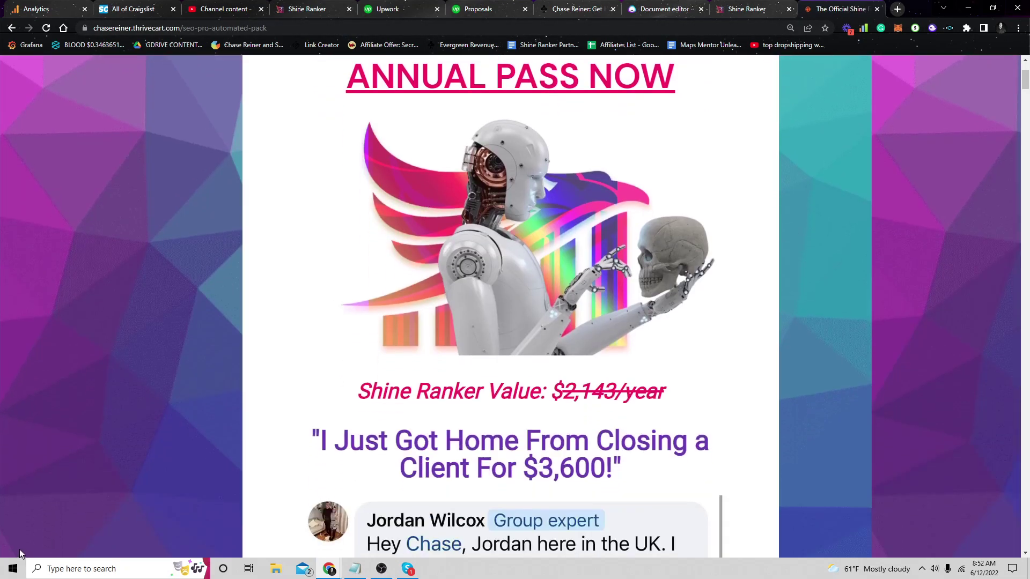
pyautogui.scroll(2, 129, 506)
pyautogui.scroll(-3, 375, 521)
pyautogui.scroll(3, 307, 333)
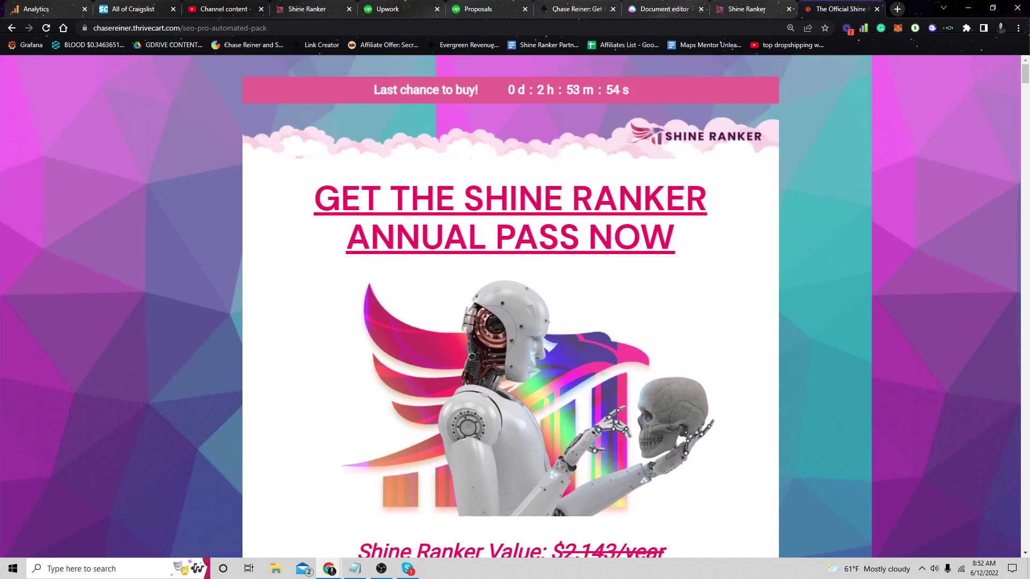